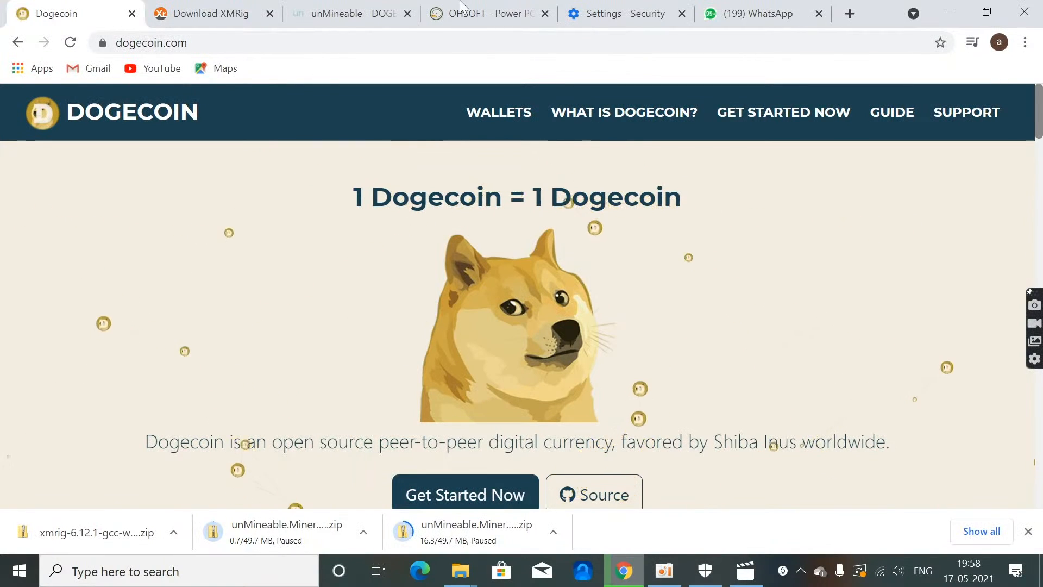
Step: Switch from the browser to Windows Security and open the Microsoft Defender Antivirus exclusions under the virus & threat protection settings
{"action": "left_click", "coordinate": [951, 10]}
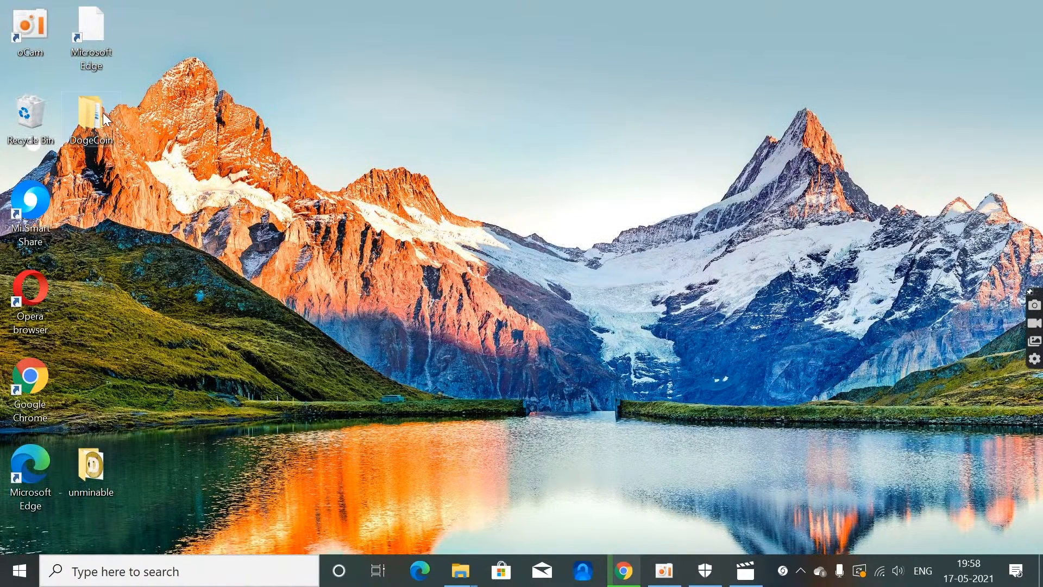
{"action": "left_click", "coordinate": [253, 579]}
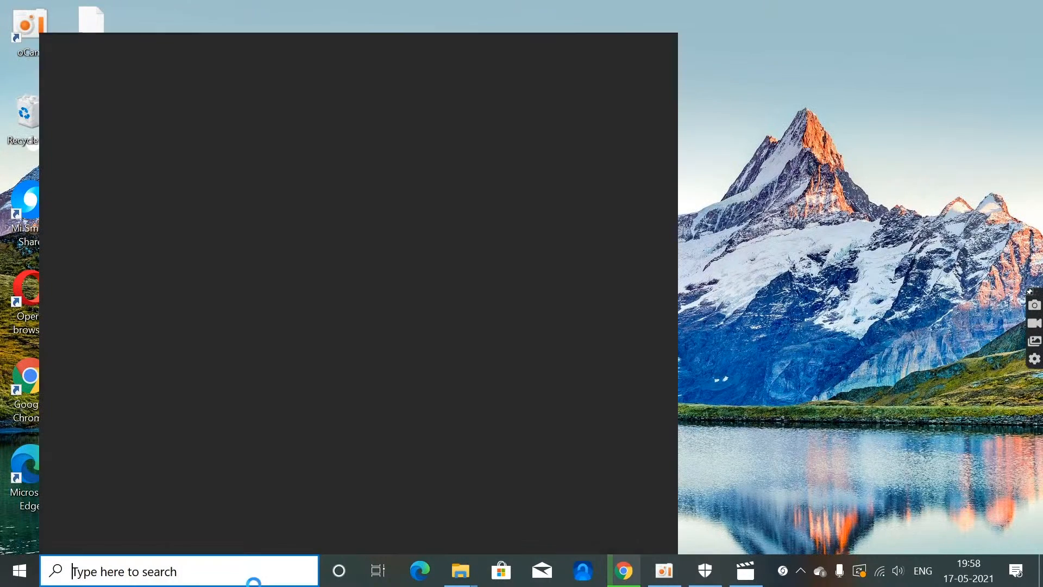
{"action": "left_click", "coordinate": [187, 264]}
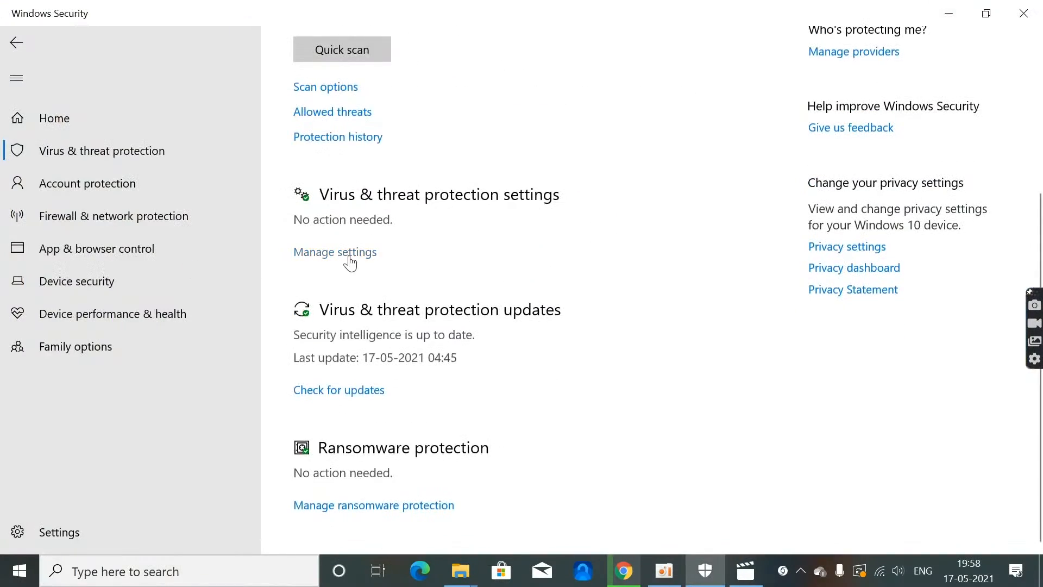
{"action": "left_click", "coordinate": [350, 254]}
{"action": "scroll", "coordinate": [326, 310], "scroll_direction": "down", "scroll_amount": 10}
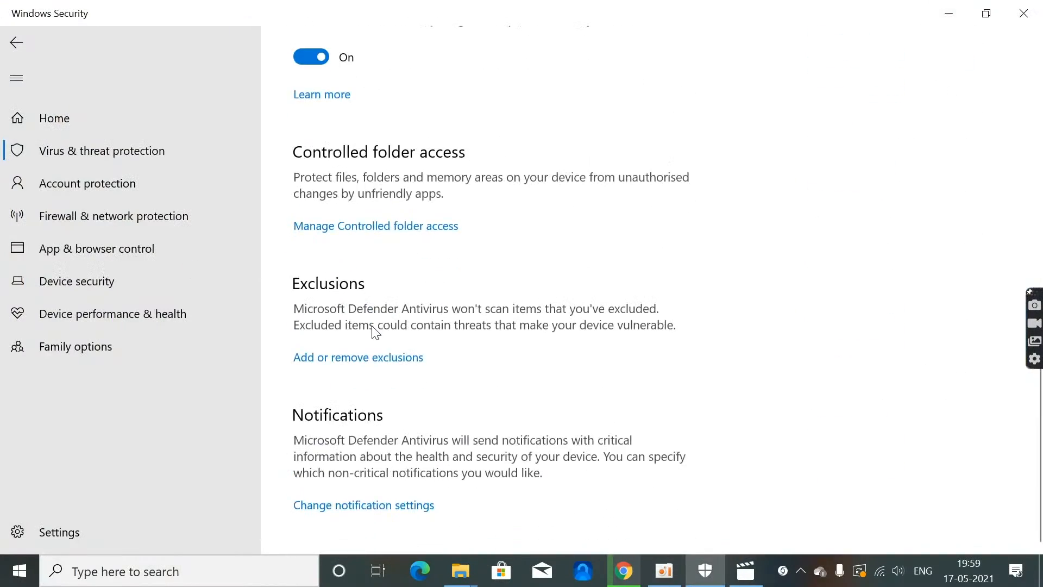
{"action": "left_click", "coordinate": [356, 358]}
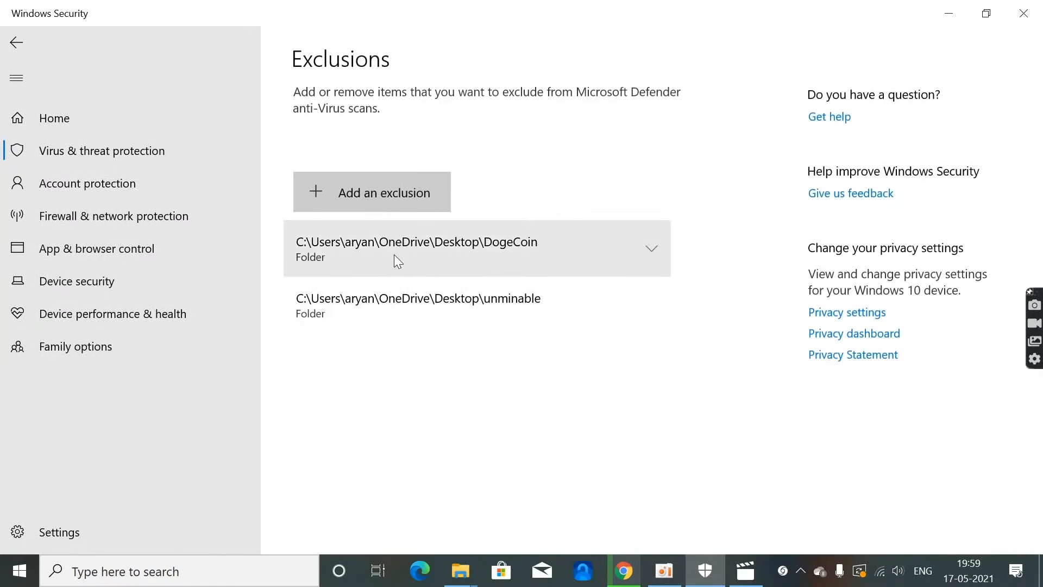
Step: Start adding a new folder exclusion to the Microsoft Defender Antivirus exclusions
{"action": "left_click", "coordinate": [387, 198]}
{"action": "left_click", "coordinate": [377, 265]}
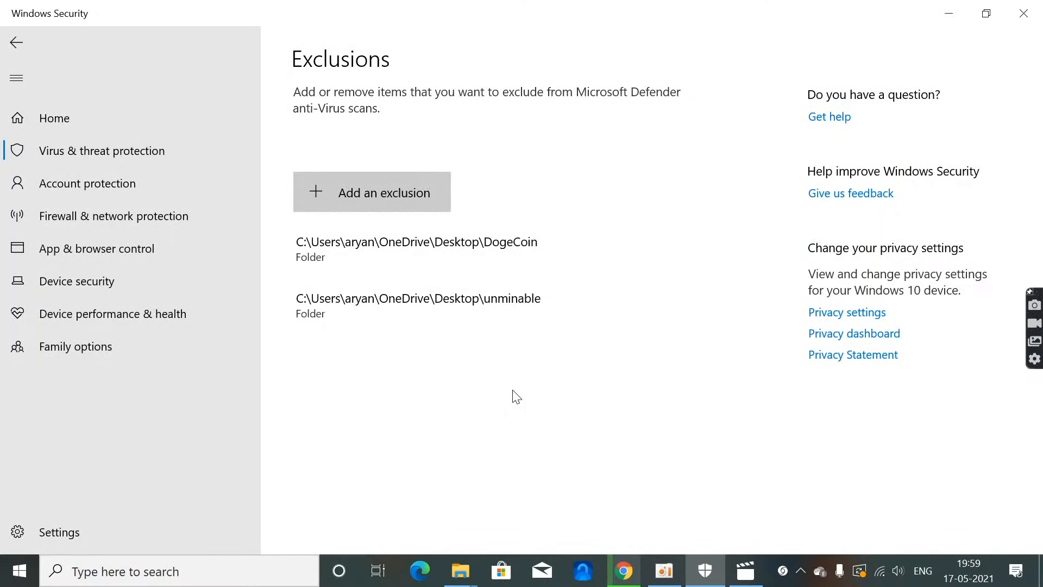
Step: Switch to Chrome, open the Download page on the unMineable site to view the Windows miner versions, and return to Windows Security
{"action": "left_click", "coordinate": [628, 569]}
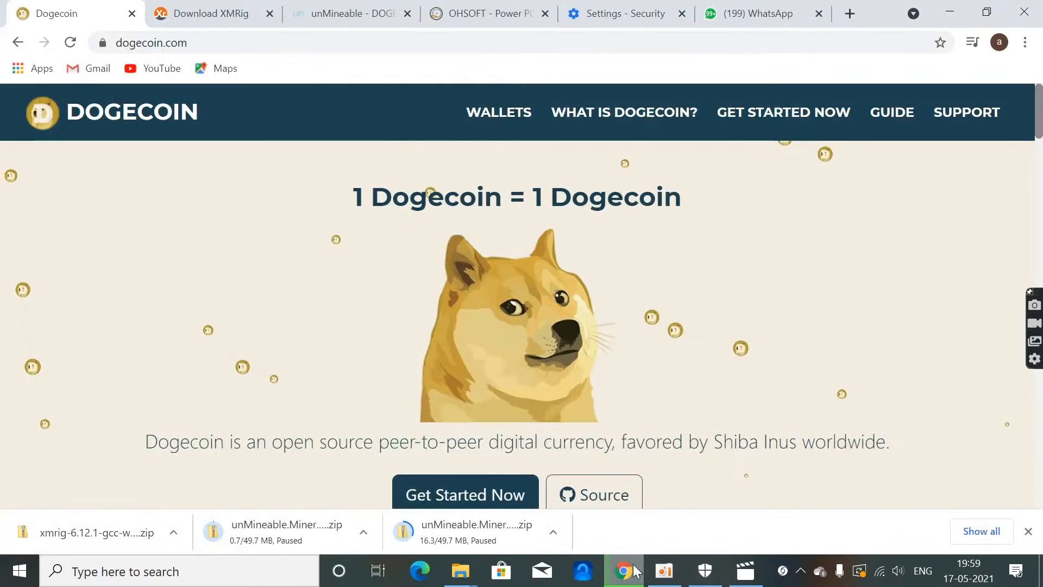
{"action": "left_click", "coordinate": [348, 13]}
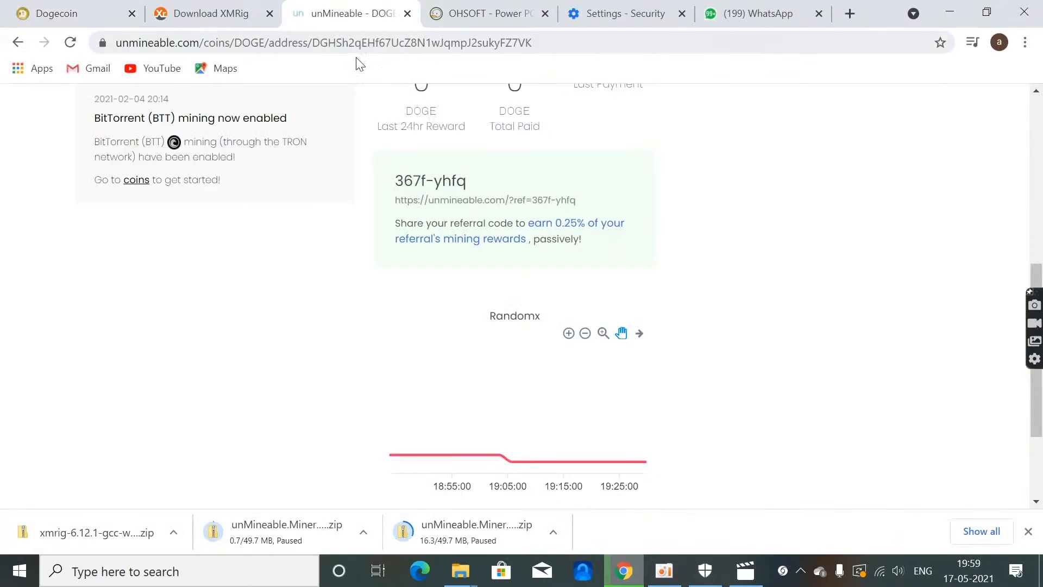
{"action": "scroll", "coordinate": [243, 323], "scroll_direction": "up", "scroll_amount": 8}
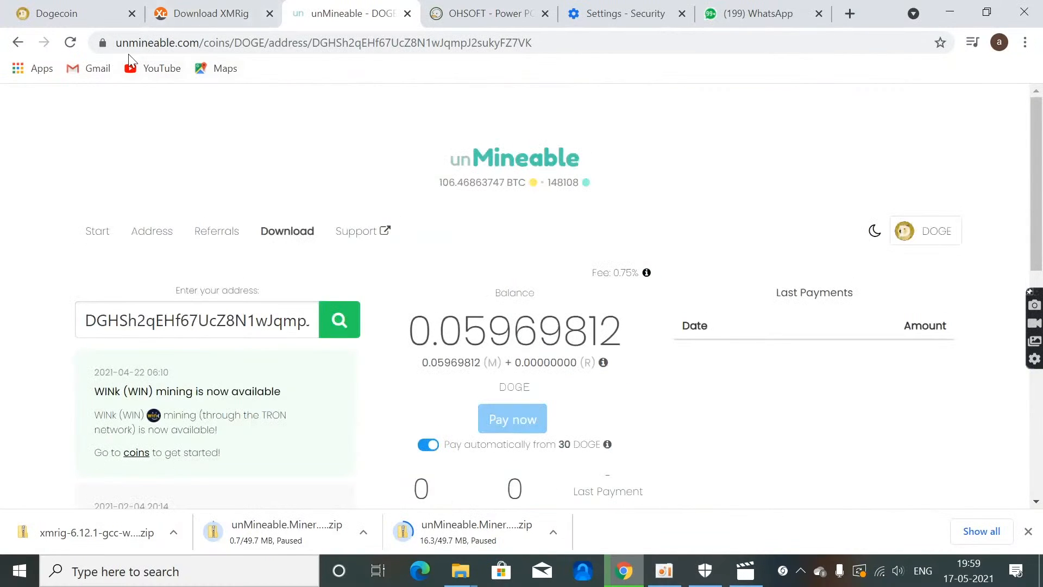
{"action": "left_click", "coordinate": [287, 231]}
{"action": "scroll", "coordinate": [294, 239], "scroll_direction": "down", "scroll_amount": 5}
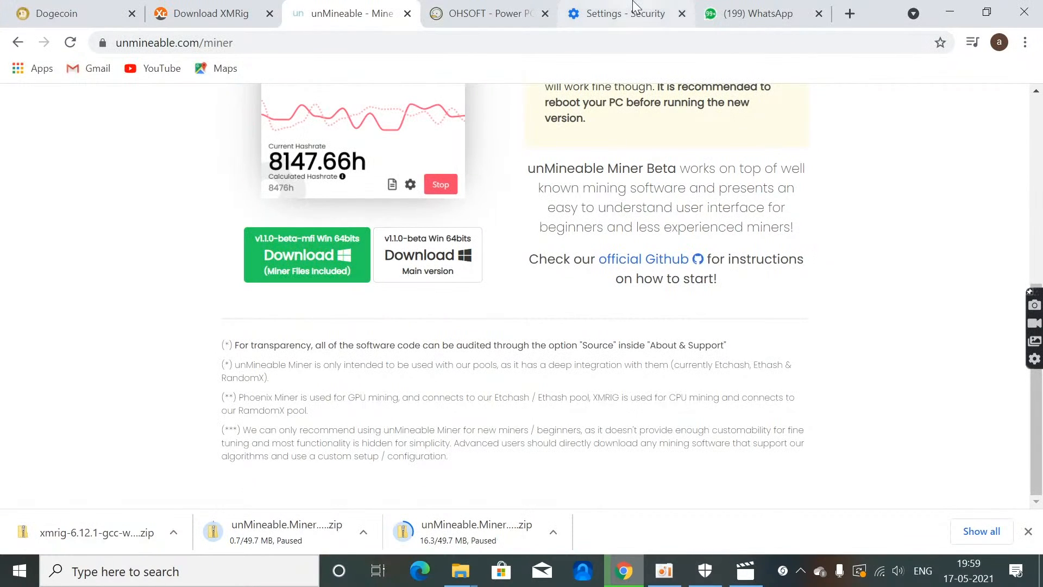
{"action": "left_click", "coordinate": [950, 12]}
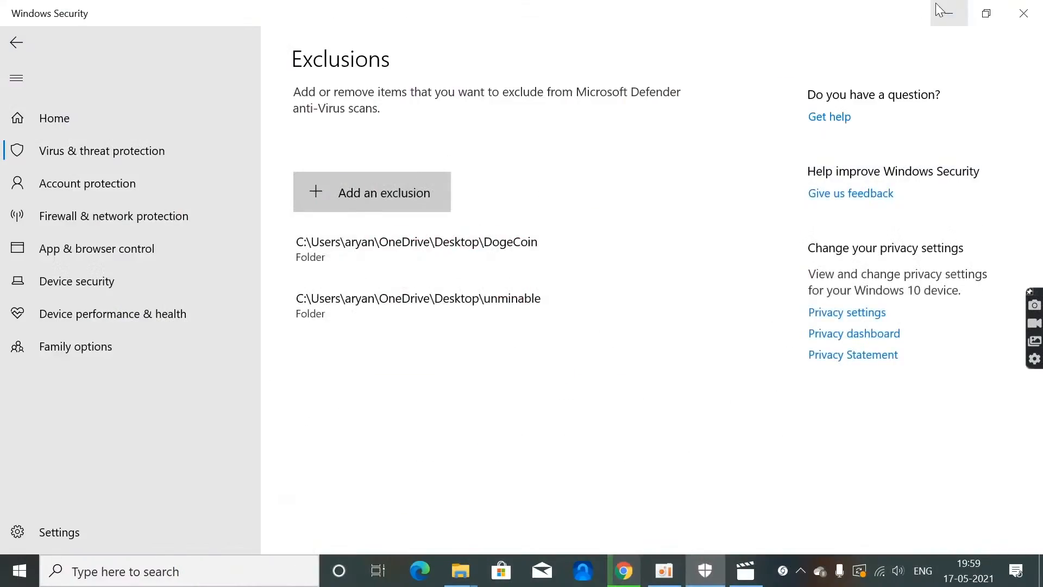
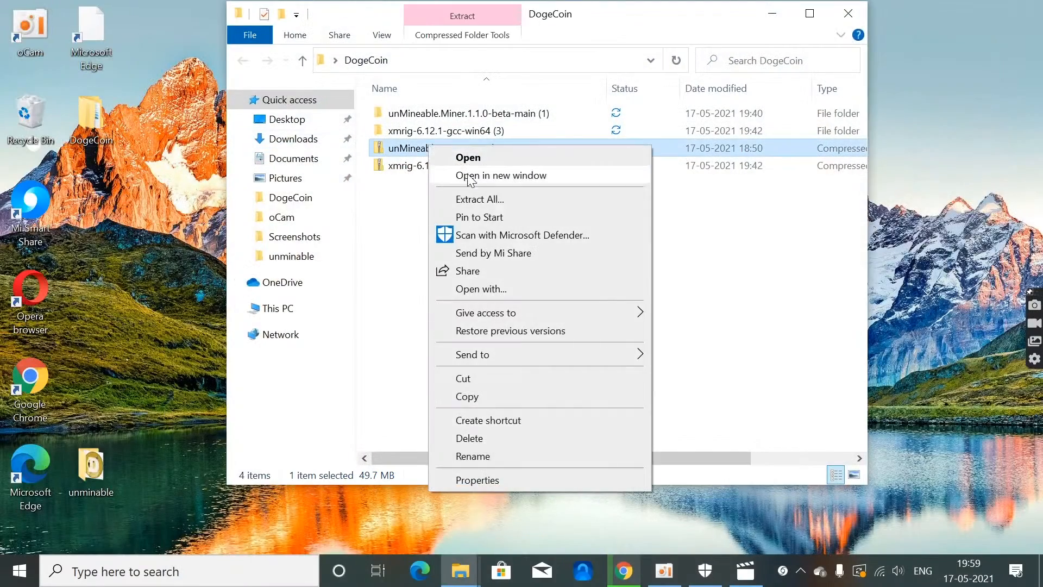
Step: Open the extracted unMineable.Miner.1.1.0-beta-main (1) folder inside DogeCoin and run the miner application
{"action": "left_click", "coordinate": [384, 224]}
{"action": "double_click", "coordinate": [513, 113]}
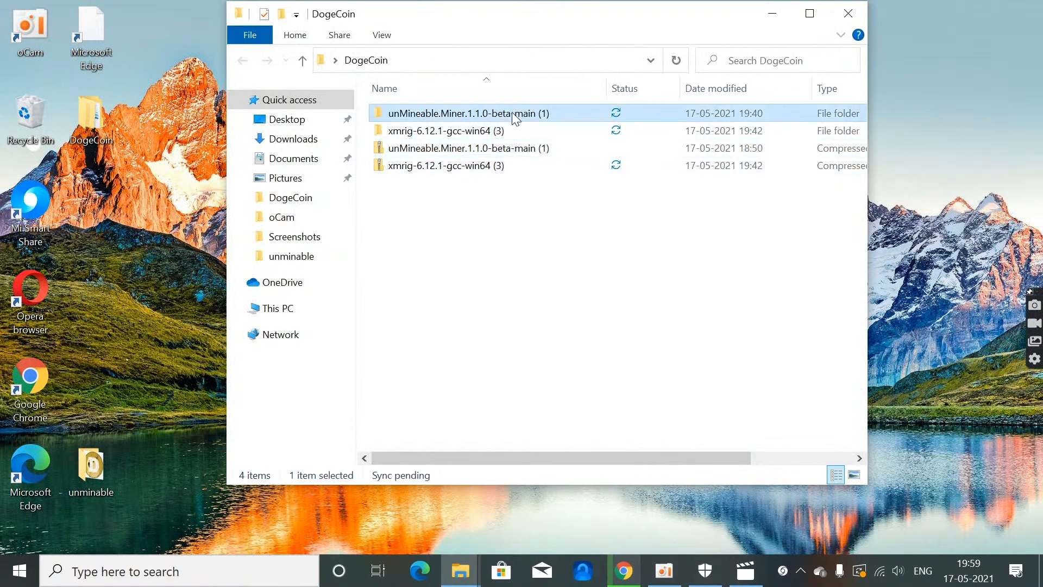
{"action": "double_click", "coordinate": [514, 114]}
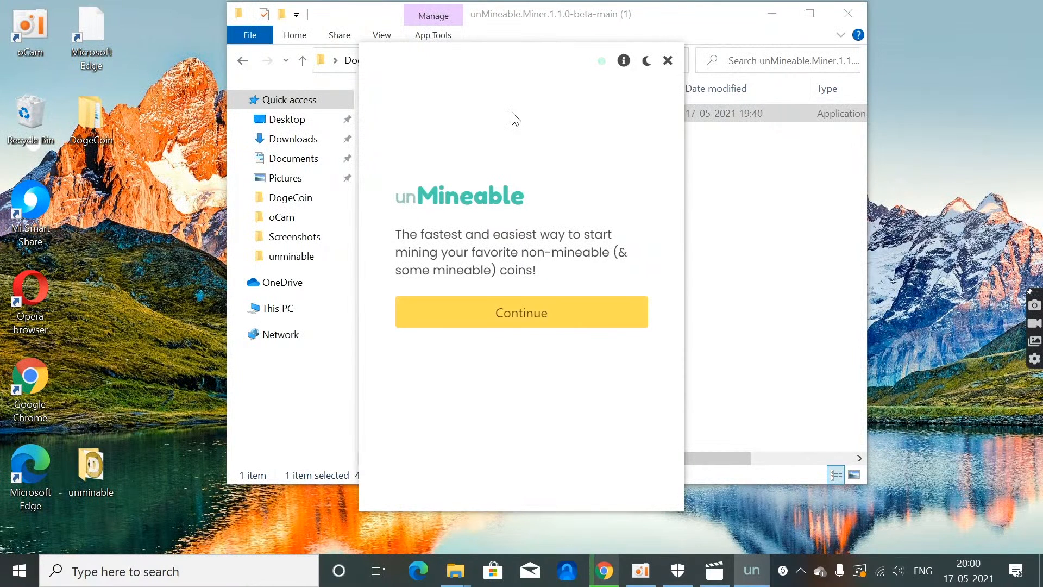
Step: Continue past the miner's welcome screen, choose CPU as the mining hardware and open the miner file location for updating
{"action": "left_click", "coordinate": [545, 314]}
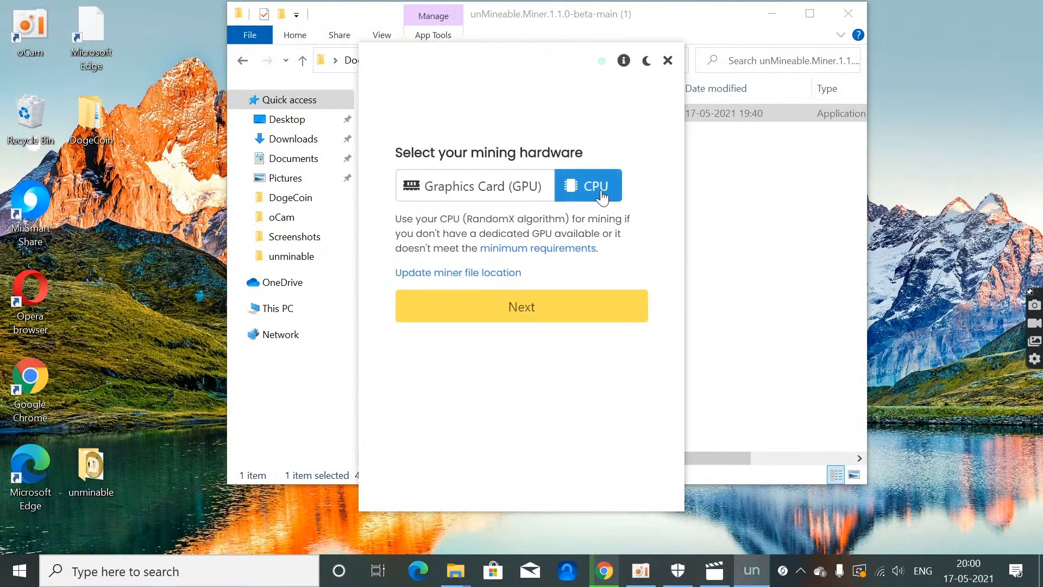
{"action": "left_click", "coordinate": [498, 274]}
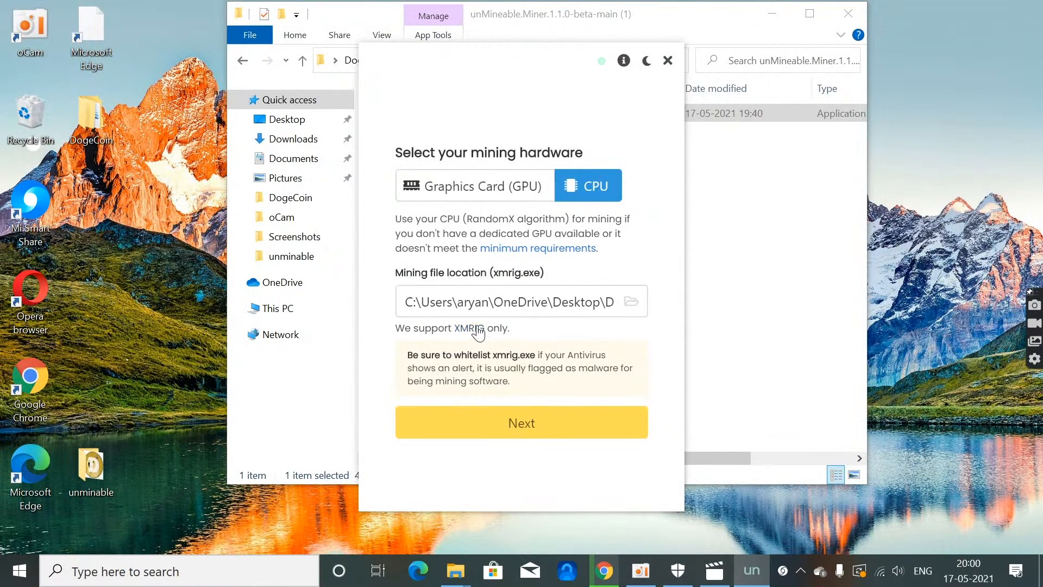
Step: Switch to Chrome, show the XMRig download page and try the xmrig-6.12.1-gcc-win64.zip download, dismissing its warning
{"action": "left_click", "coordinate": [771, 205]}
{"action": "left_click", "coordinate": [605, 571]}
{"action": "left_click", "coordinate": [174, 12]}
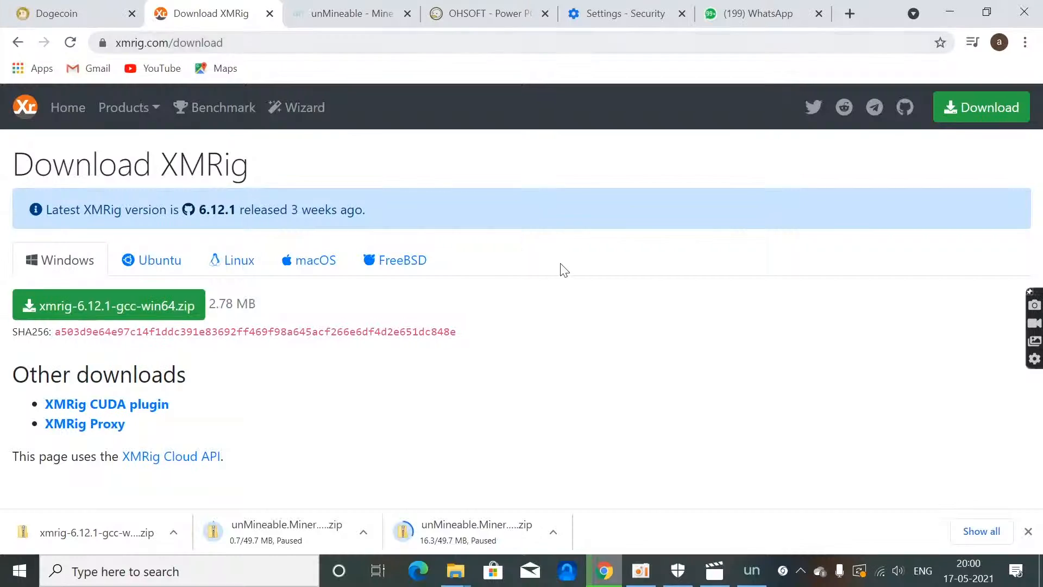
{"action": "left_click", "coordinate": [130, 308]}
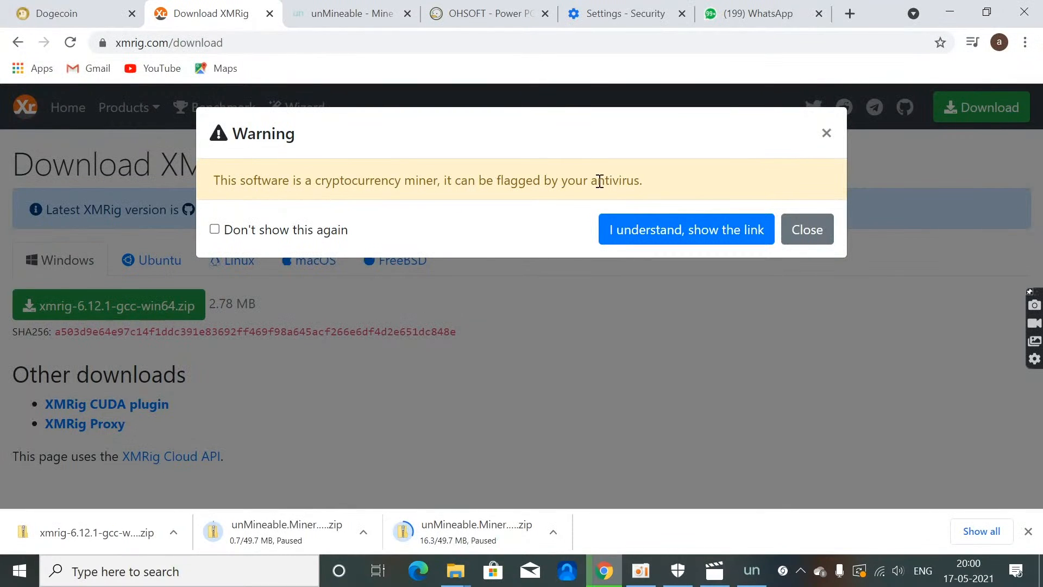
{"action": "left_click", "coordinate": [826, 133]}
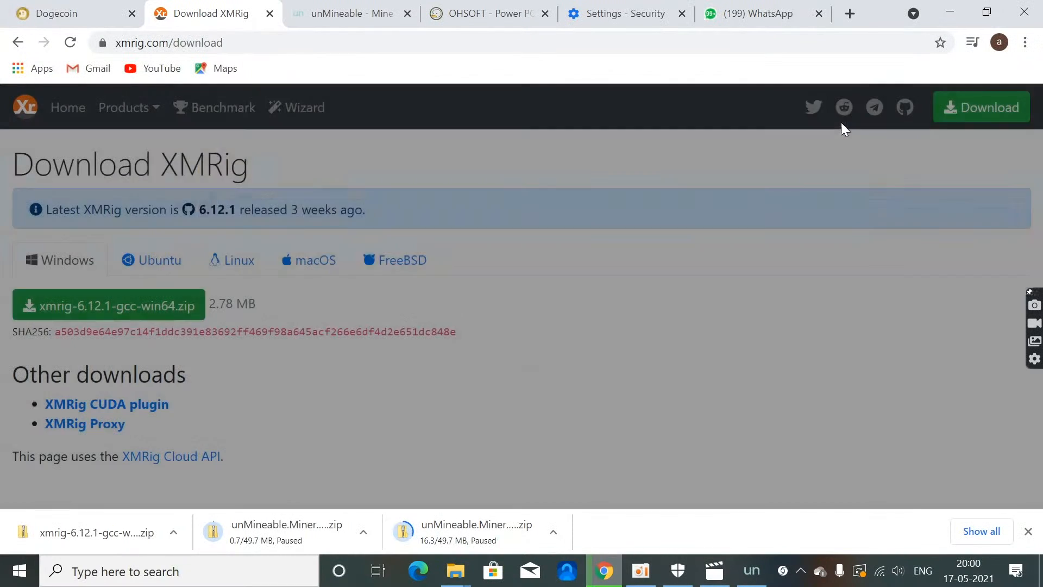
Step: Search Chrome's settings for "safe br" and open the Security settings containing Safe Browsing
{"action": "left_click", "coordinate": [1027, 43]}
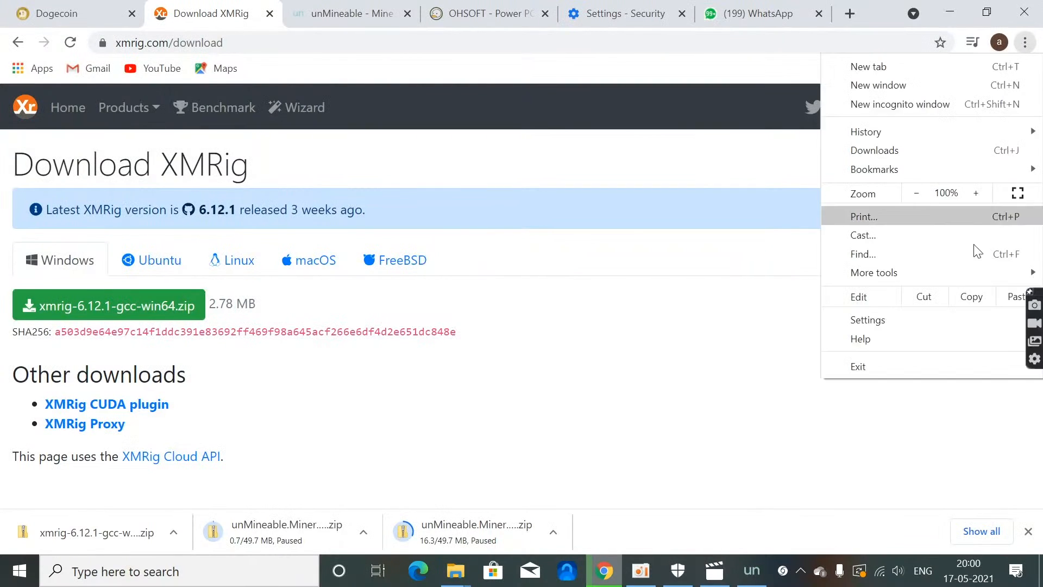
{"action": "left_click", "coordinate": [963, 317]}
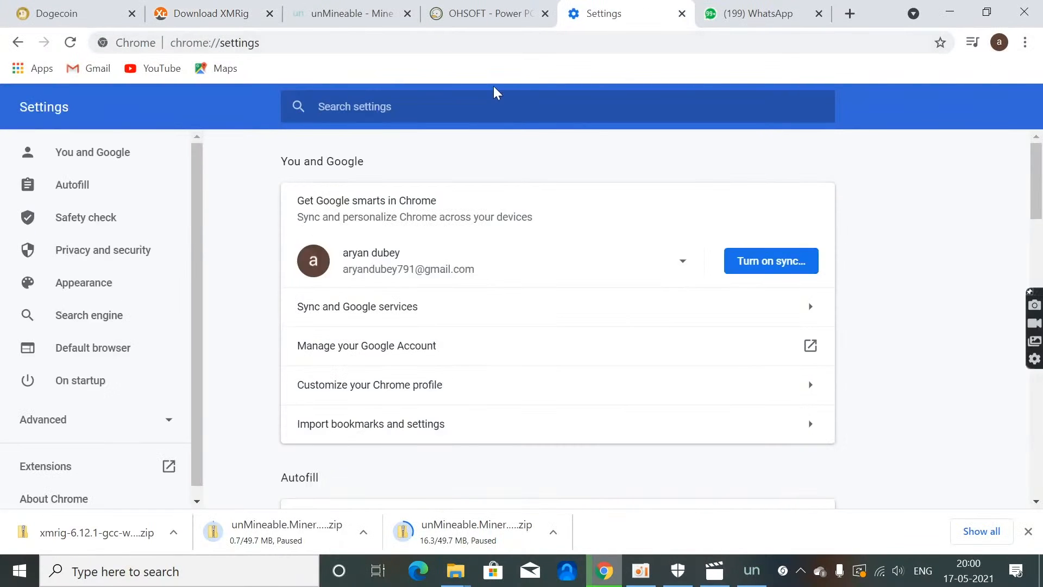
{"action": "type", "text": "safe br"}
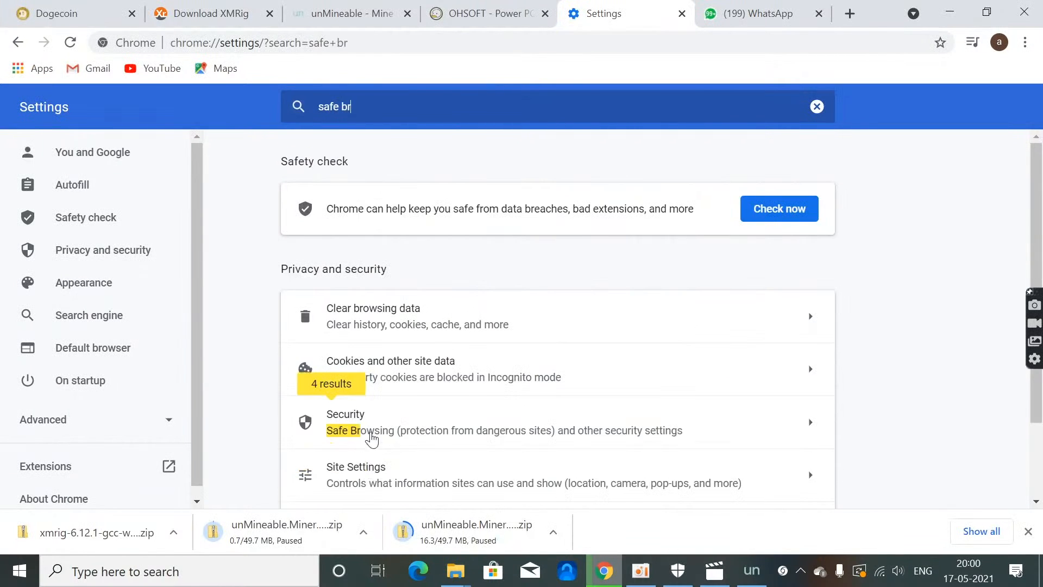
{"action": "left_click", "coordinate": [372, 430]}
Step: Set Chrome's Safe Browsing to No protection (not recommended) and confirm the change
{"action": "scroll", "coordinate": [391, 402], "scroll_direction": "down", "scroll_amount": 6}
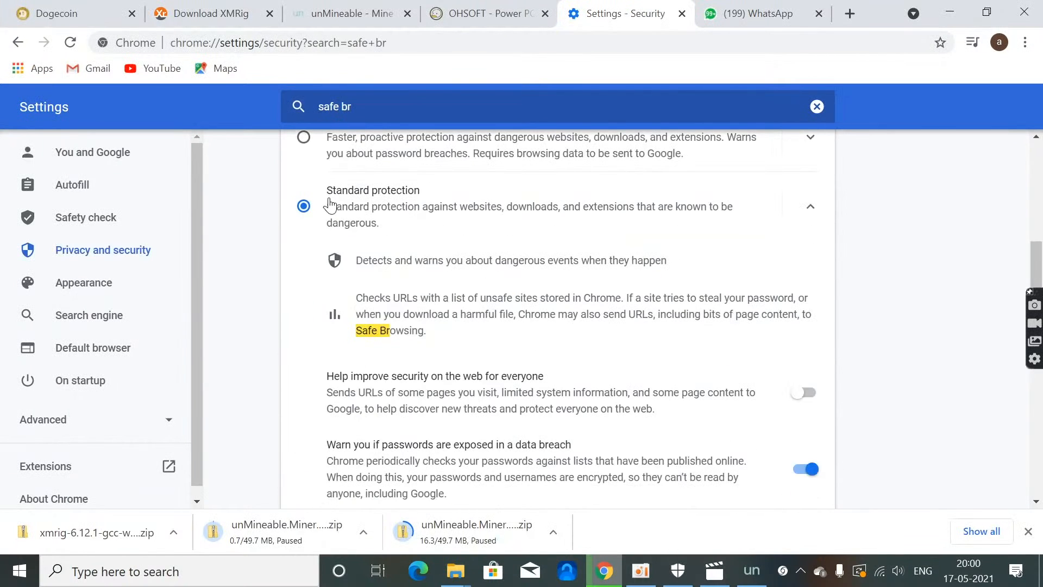
{"action": "scroll", "coordinate": [435, 317], "scroll_direction": "down", "scroll_amount": 3}
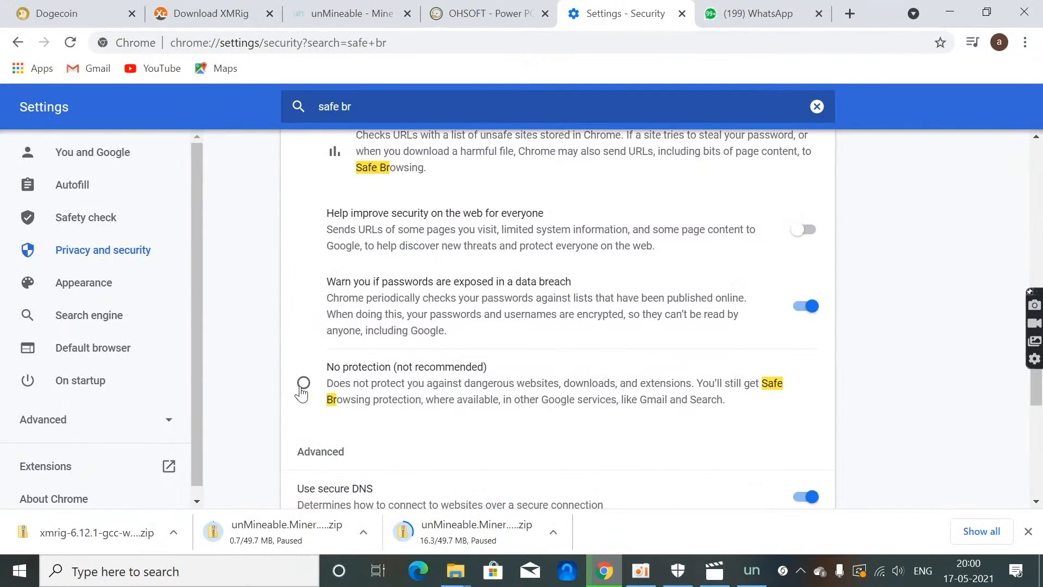
{"action": "left_click", "coordinate": [304, 383]}
{"action": "left_click", "coordinate": [673, 354]}
{"action": "scroll", "coordinate": [672, 353], "scroll_direction": "down", "scroll_amount": 4}
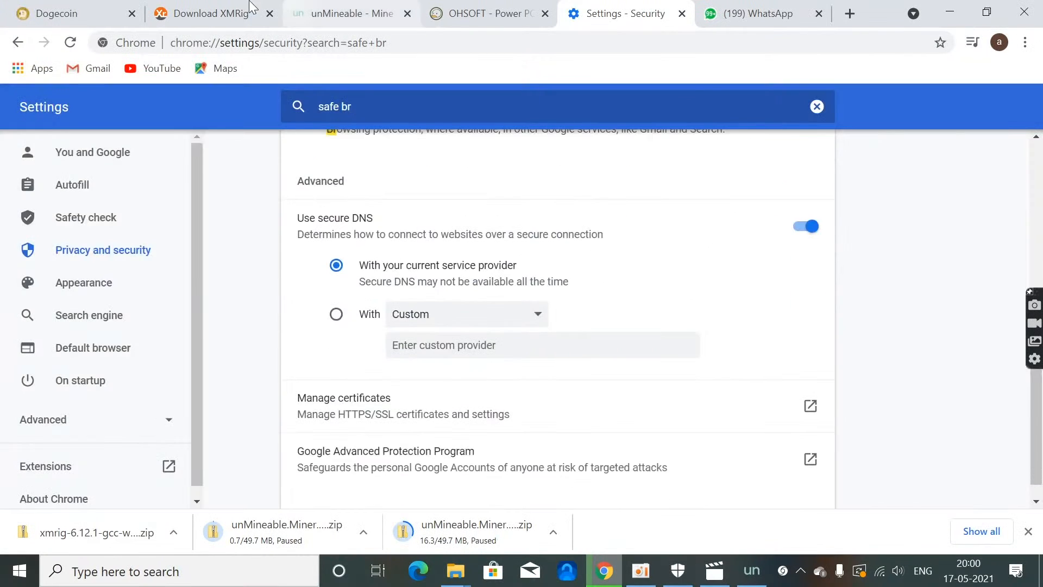
Step: Download xmrig-6.12.1-gcc-win64.zip from the XMRig download page, accepting the antivirus warning
{"action": "left_click", "coordinate": [234, 8]}
{"action": "left_click", "coordinate": [181, 304]}
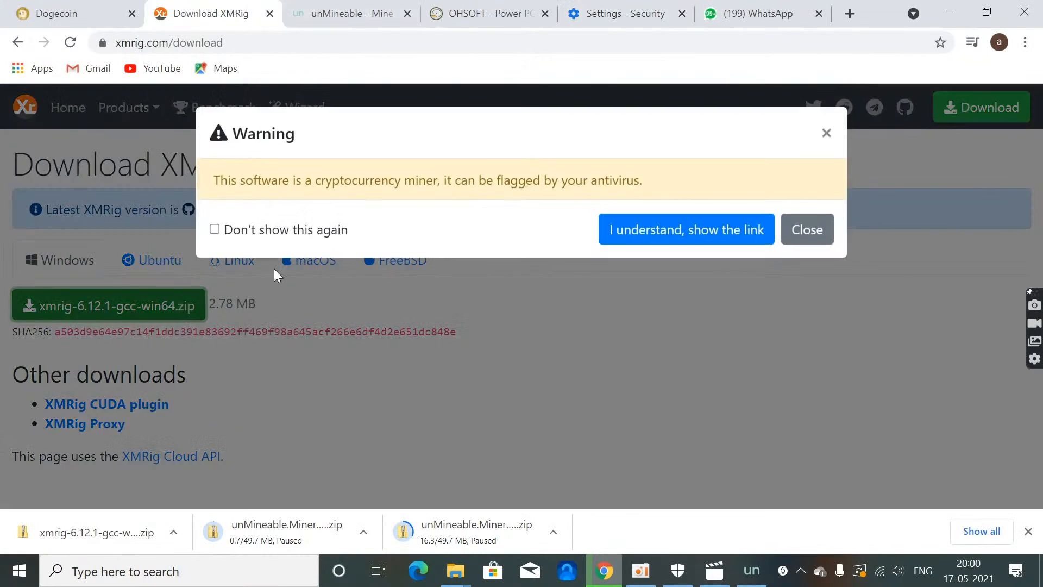
{"action": "left_click", "coordinate": [641, 231]}
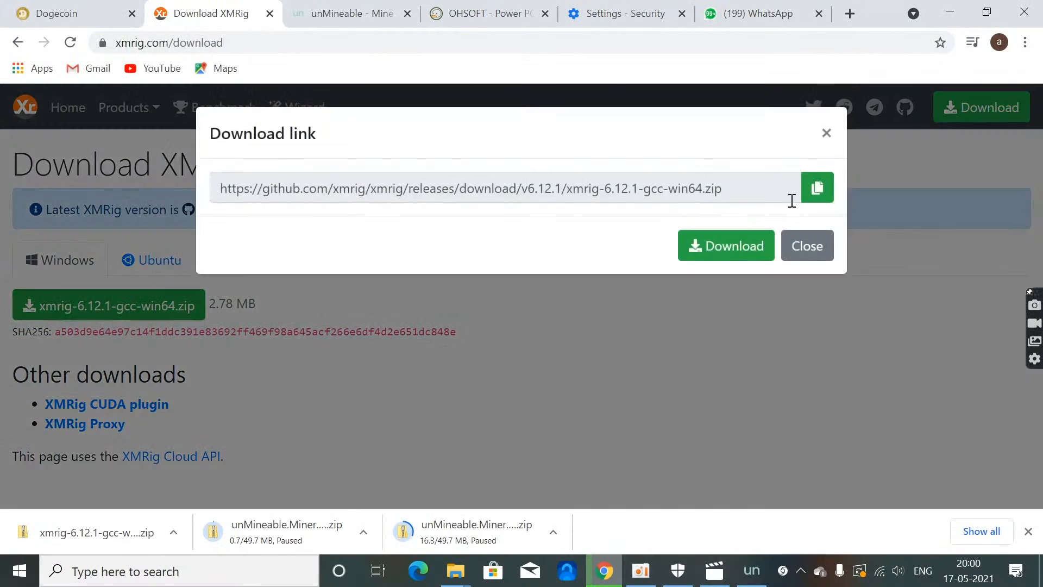
{"action": "left_click", "coordinate": [756, 255]}
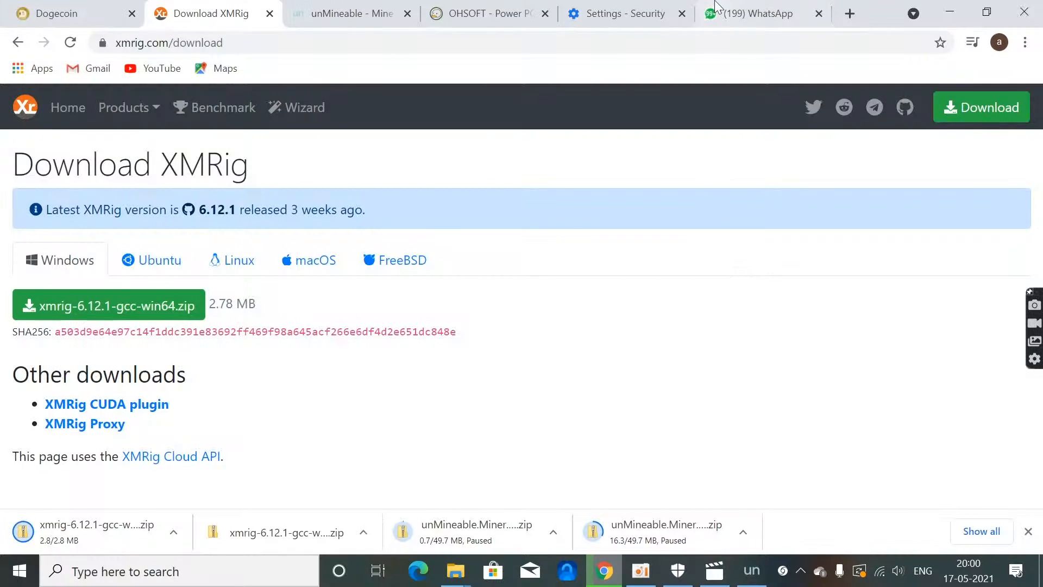
Step: Review the Standard protection and No protection options in Chrome's Safe Browsing settings, and return to the XMRig download page
{"action": "left_click", "coordinate": [652, 13]}
{"action": "scroll", "coordinate": [403, 275], "scroll_direction": "up", "scroll_amount": 7}
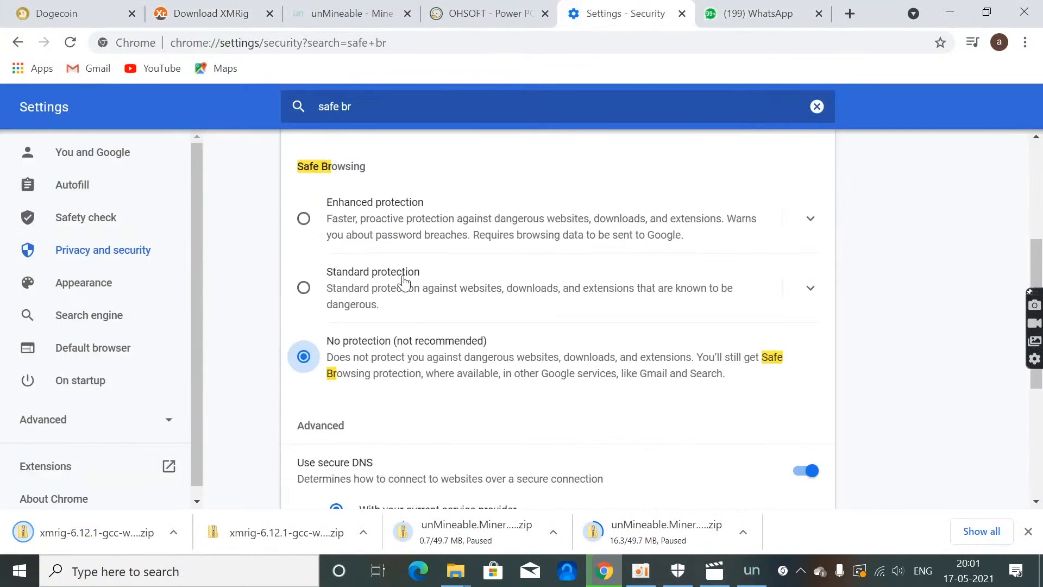
{"action": "scroll", "coordinate": [338, 328], "scroll_direction": "down", "scroll_amount": 3}
{"action": "left_click", "coordinate": [303, 356]}
{"action": "left_click", "coordinate": [303, 287]}
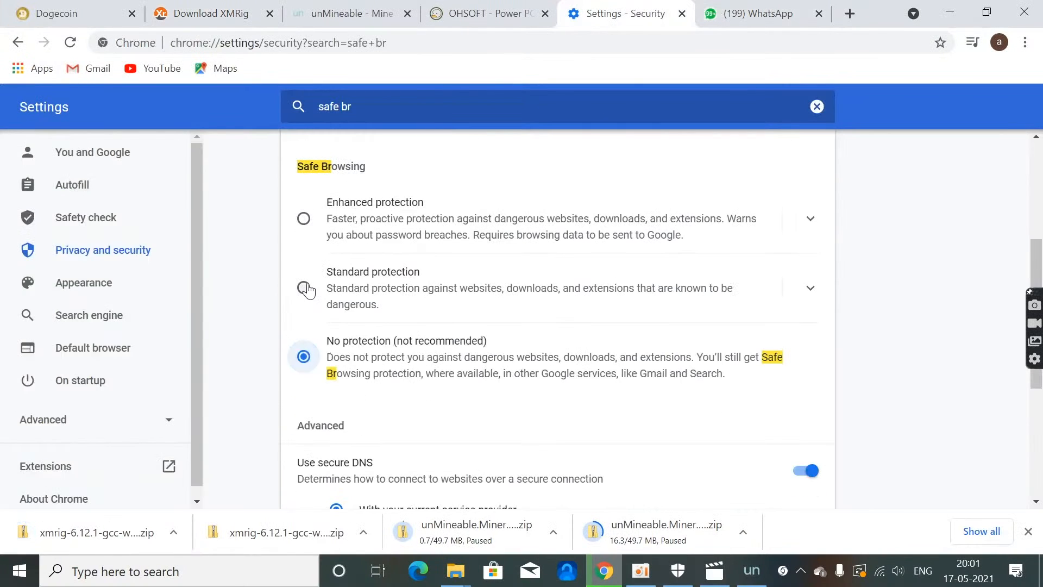
{"action": "left_click", "coordinate": [239, 14]}
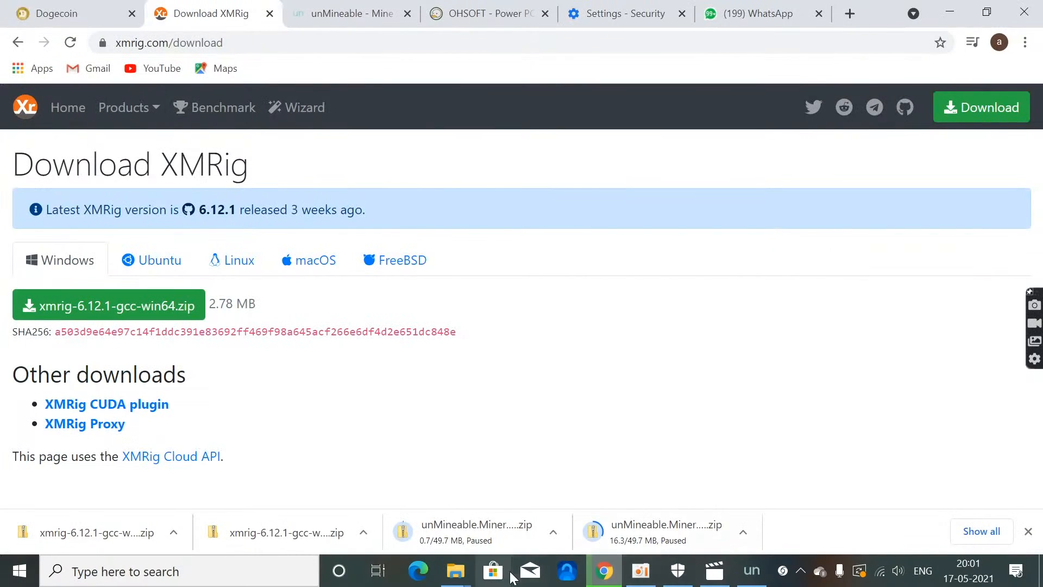
Step: Switch to the DogeCoin folder in File Explorer and view the extraction option for the xmrig-6.12.1-gcc-win64 (3) archive
{"action": "left_click", "coordinate": [456, 570]}
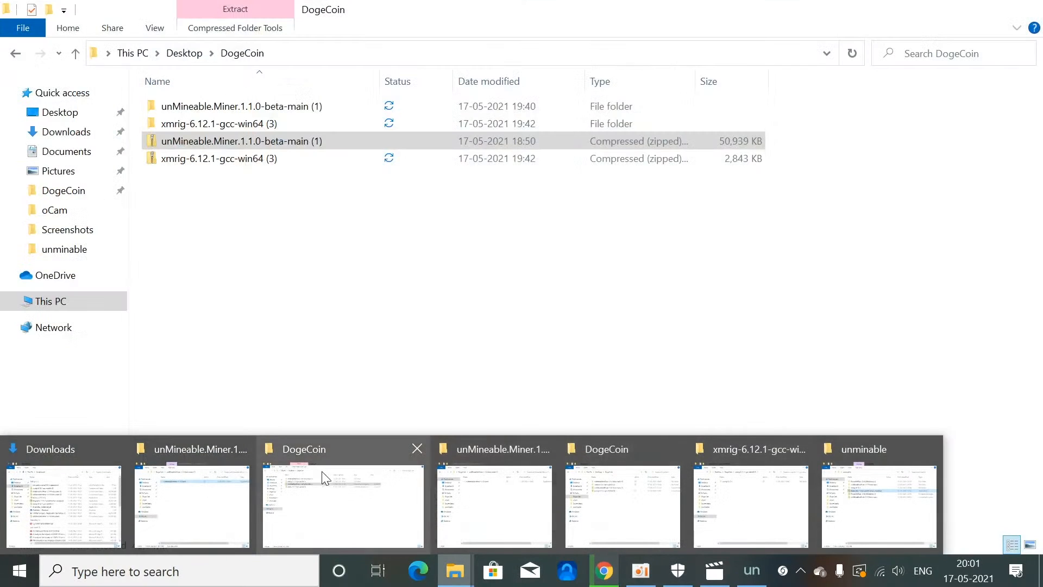
{"action": "left_click", "coordinate": [322, 471]}
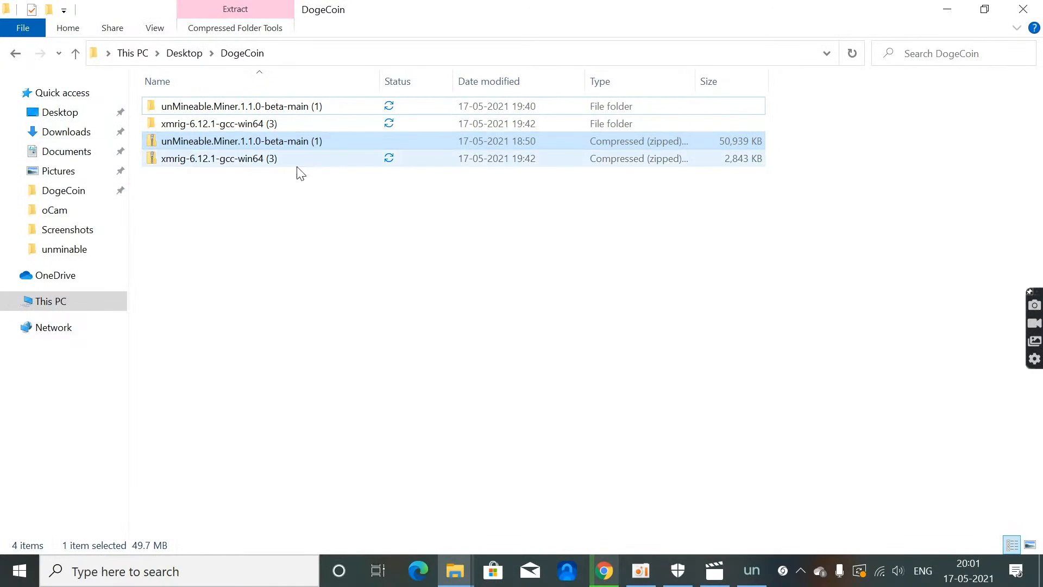
{"action": "right_click", "coordinate": [280, 161]}
{"action": "right_click", "coordinate": [214, 163]}
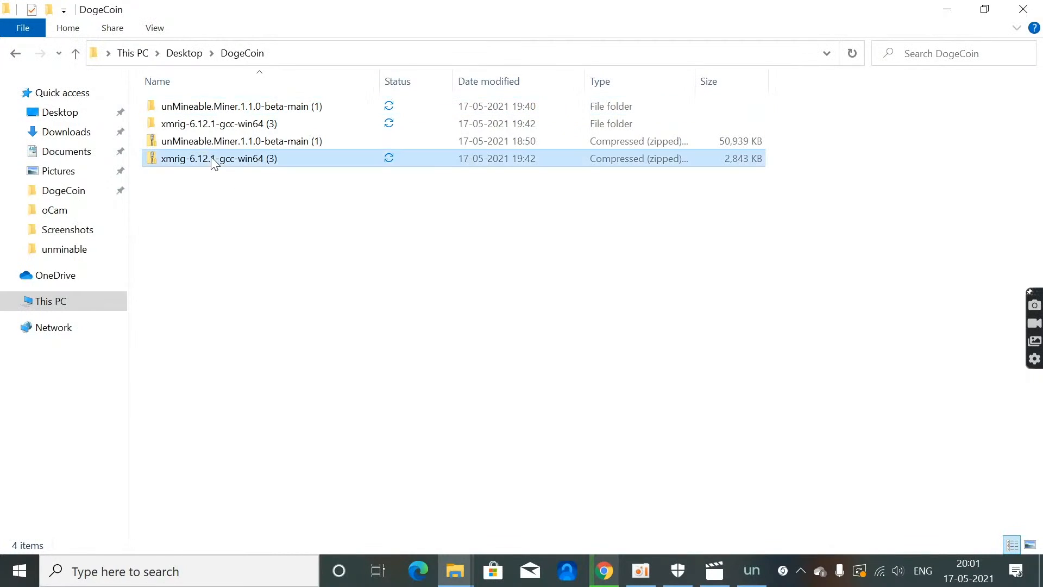
{"action": "right_click", "coordinate": [212, 159]}
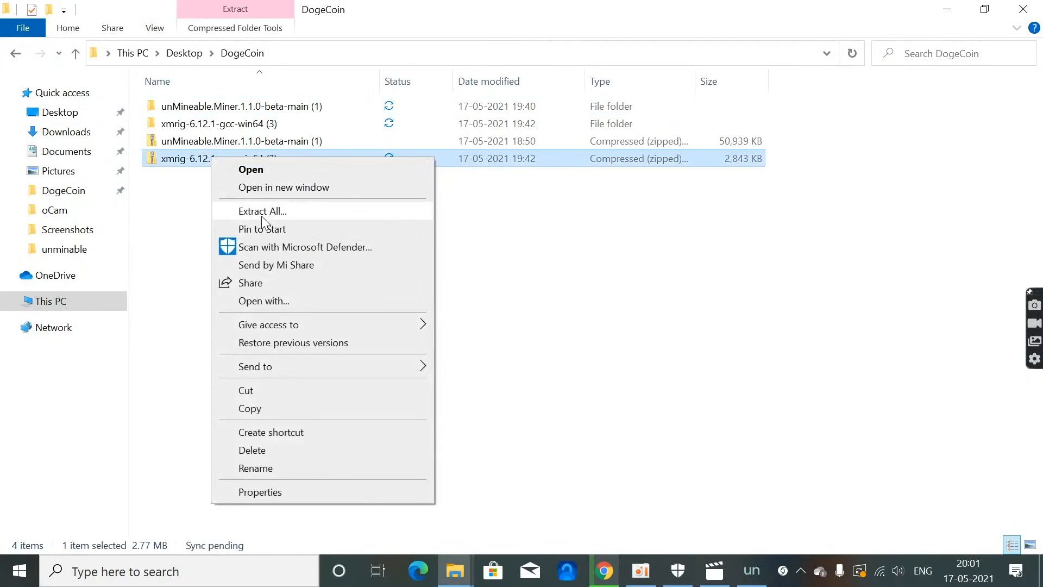
{"action": "left_click", "coordinate": [174, 223]}
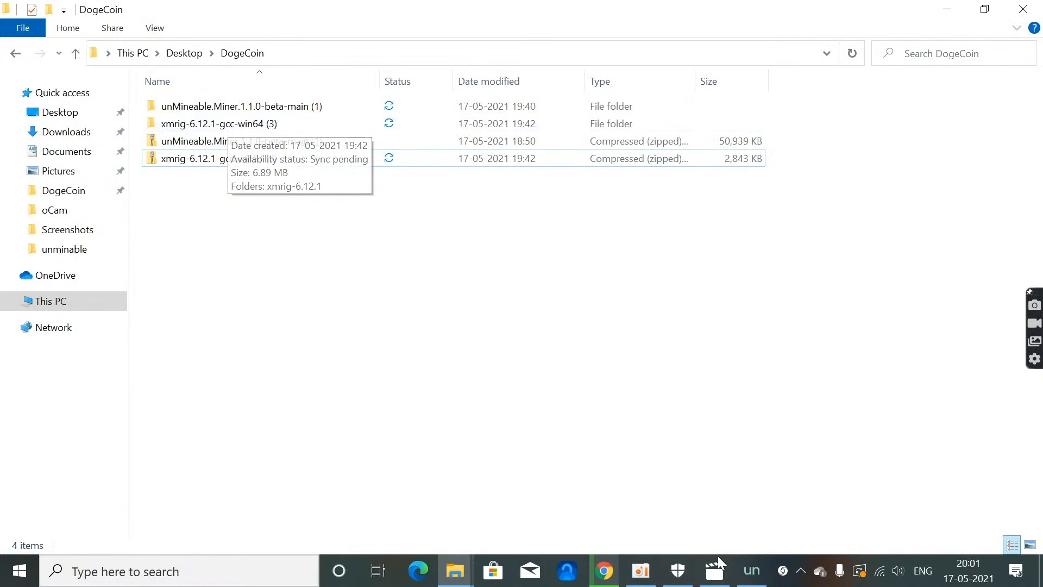
Step: Switch to the unMineable miner, set the mining file to xmrig from DogeCoin's extracted xmrig-6.12.1 folder, and continue to coin selection
{"action": "left_click", "coordinate": [749, 572]}
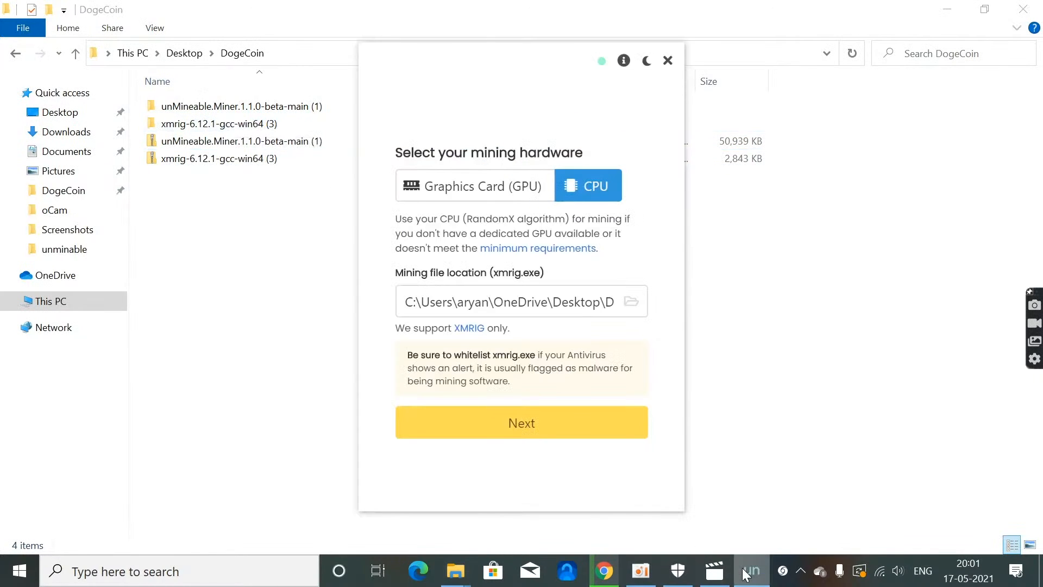
{"action": "left_click", "coordinate": [633, 308]}
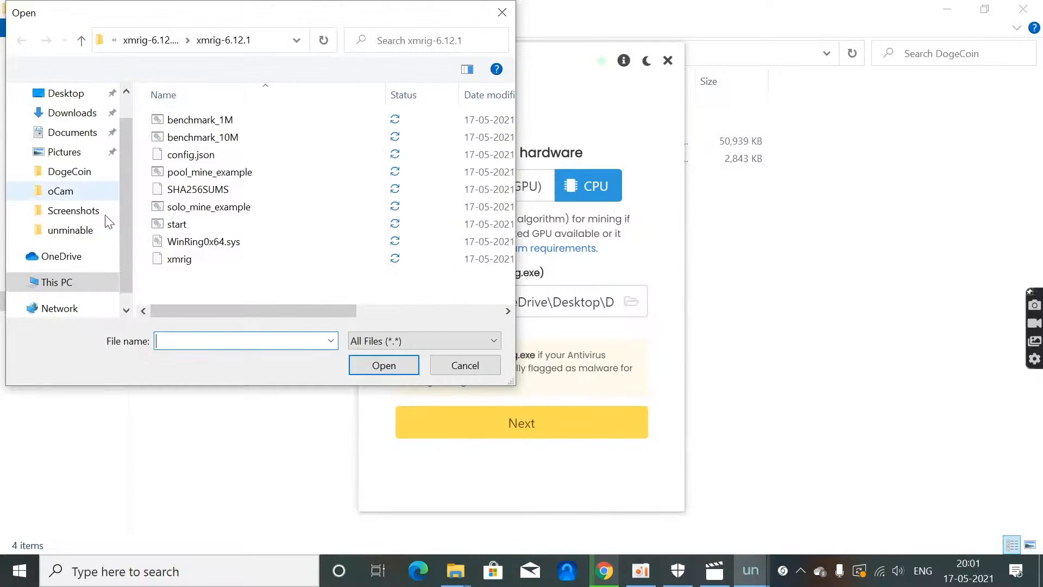
{"action": "left_click", "coordinate": [85, 172]}
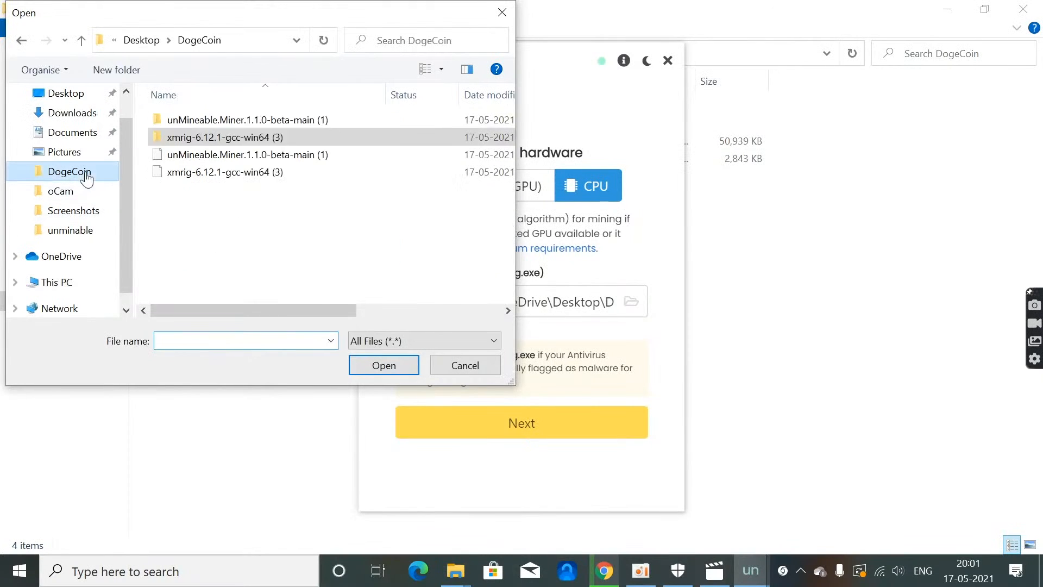
{"action": "double_click", "coordinate": [285, 135]}
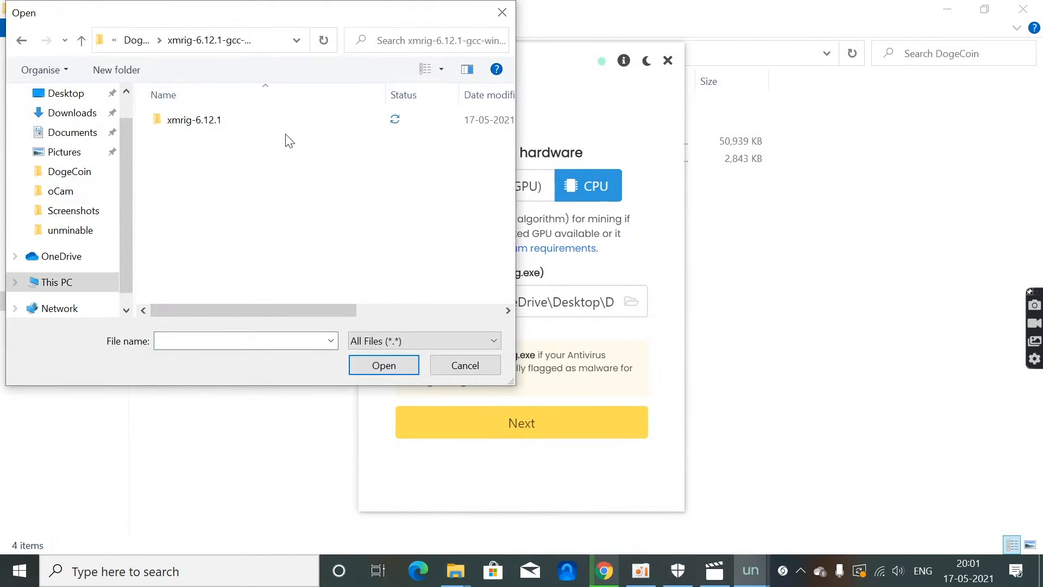
{"action": "double_click", "coordinate": [231, 121]}
{"action": "left_click", "coordinate": [197, 259]}
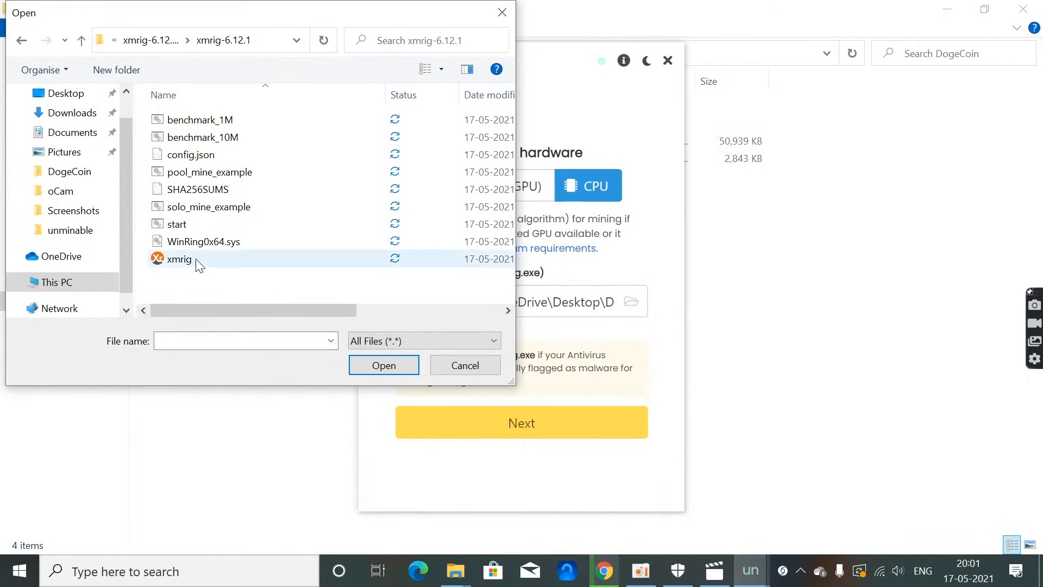
{"action": "left_click_drag", "start_coordinate": [196, 258], "coordinate": [203, 289]}
{"action": "mouse_move", "coordinate": [259, 309]}
{"action": "left_mouse_down"}
{"action": "mouse_move", "coordinate": [429, 308]}
{"action": "mouse_move", "coordinate": [264, 309]}
{"action": "left_mouse_up"}
{"action": "left_click", "coordinate": [392, 361]}
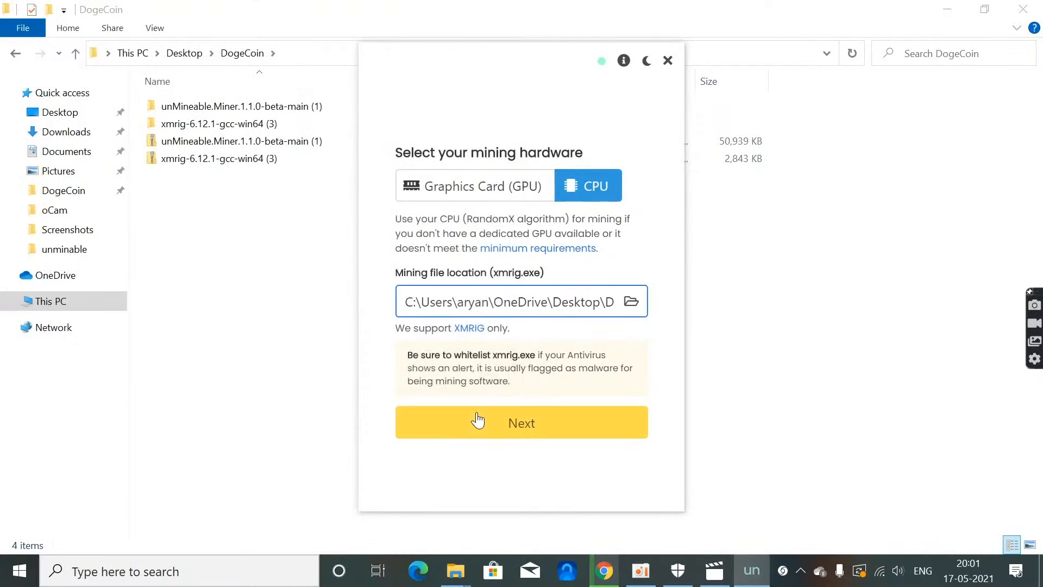
{"action": "left_click", "coordinate": [559, 432]}
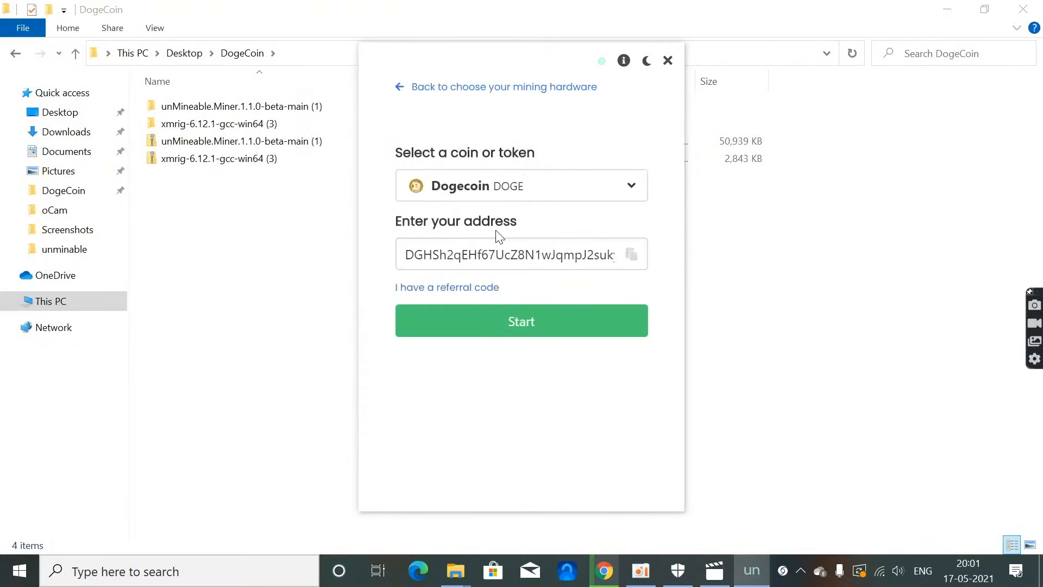
Step: Filter the coin list by "doge" and select Dogecoin as the coin to mine
{"action": "left_click", "coordinate": [531, 186]}
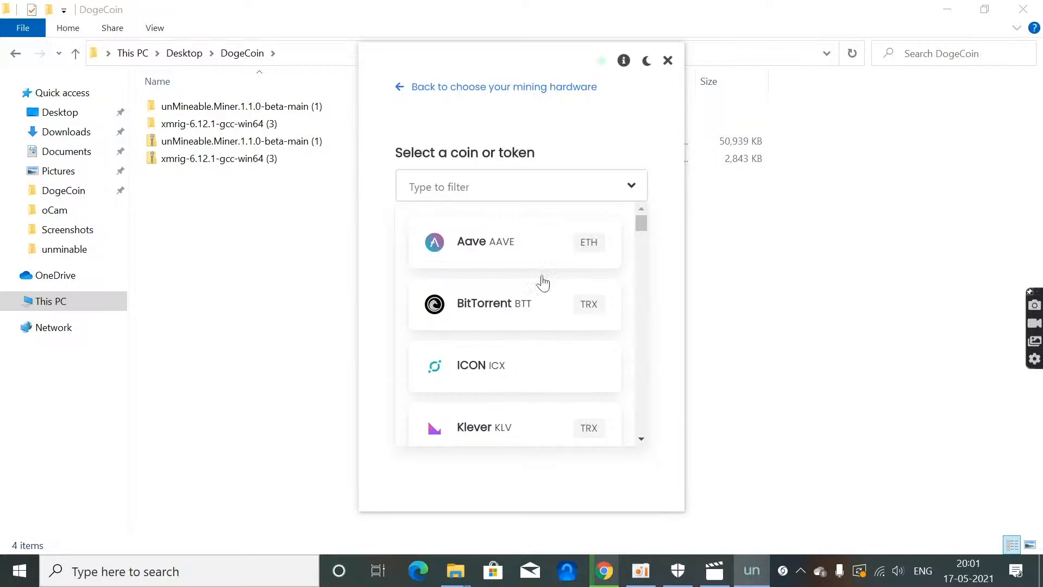
{"action": "left_click", "coordinate": [516, 194]}
{"action": "left_click", "coordinate": [516, 193]}
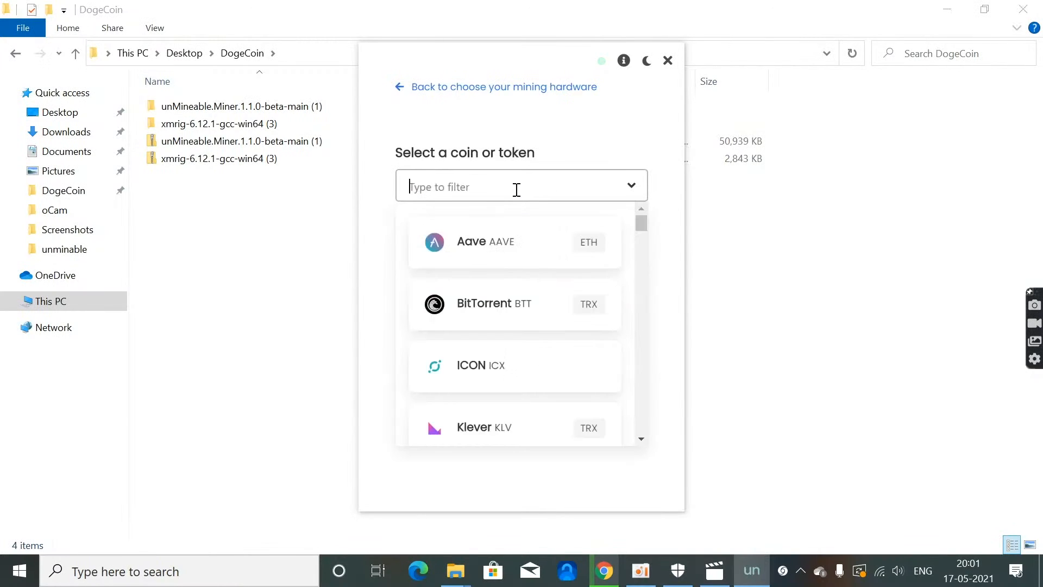
{"action": "type", "text": "doge"}
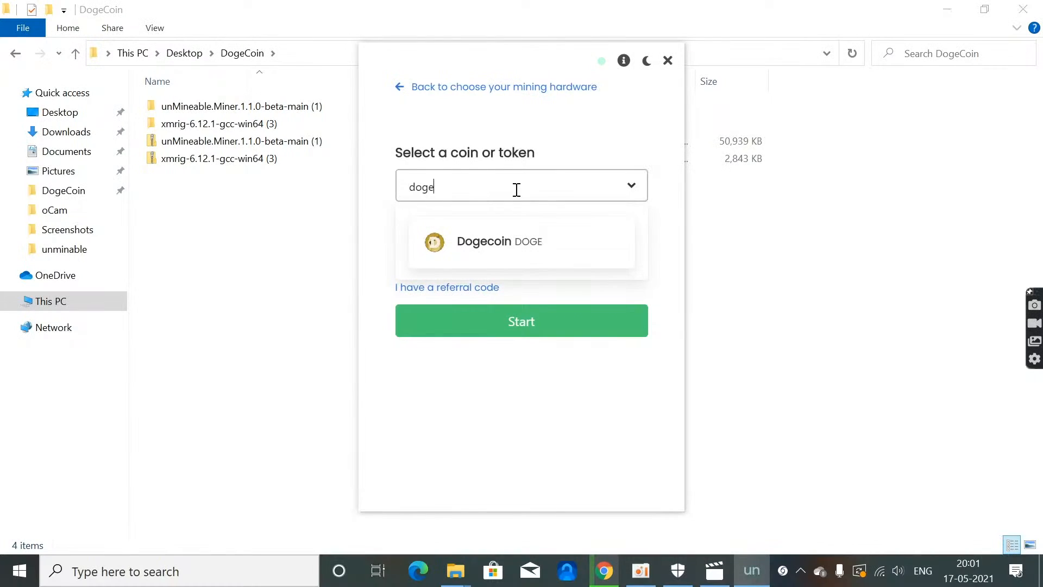
{"action": "left_click", "coordinate": [537, 236]}
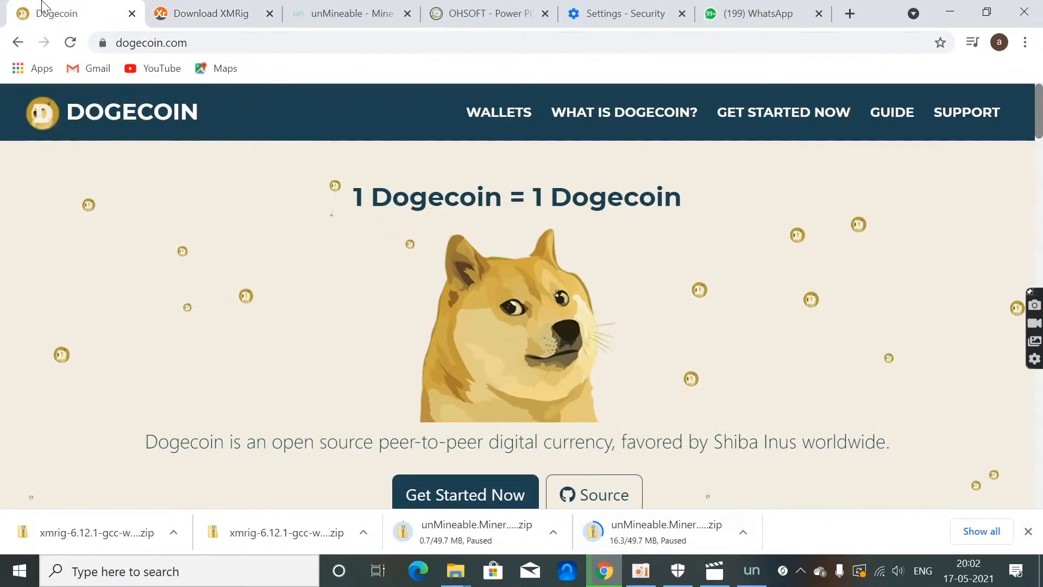
Step: Download the Windows 64-bit version of the Dogecoin Core wallet from dogecoin.com
{"action": "scroll", "coordinate": [307, 201], "scroll_direction": "down", "scroll_amount": 7}
{"action": "scroll", "coordinate": [561, 288], "scroll_direction": "down", "scroll_amount": 4}
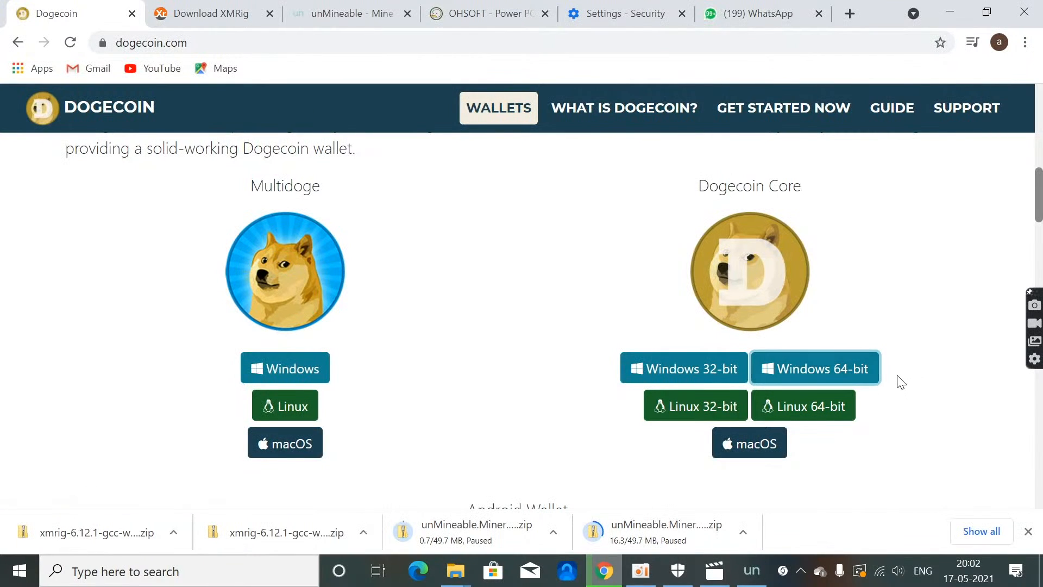
{"action": "left_click", "coordinate": [872, 364]}
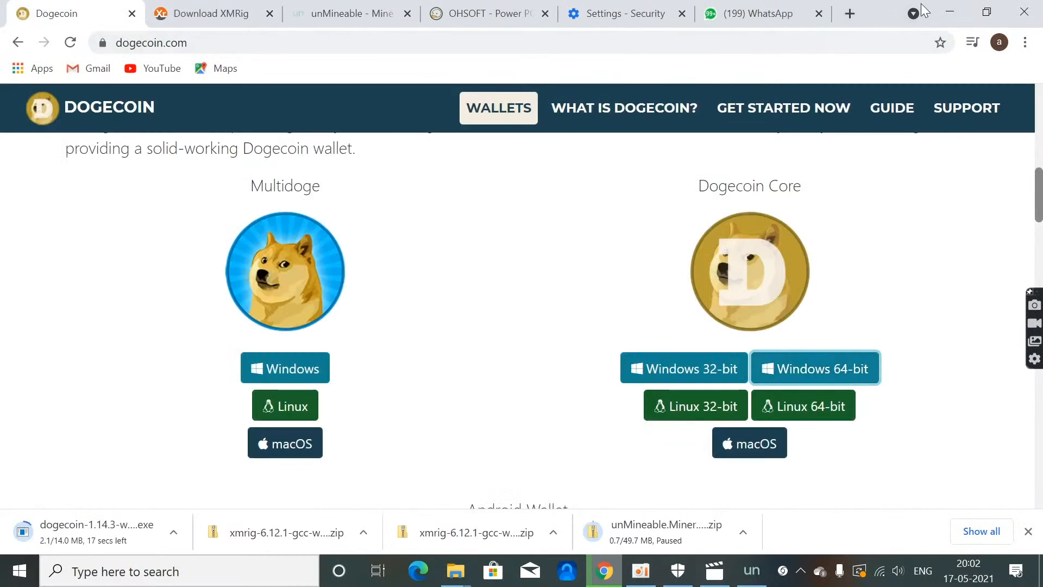
Step: Run the Dogecoin Core (64-bit) installer from the unminable folder and complete the setup with the default options, launching the wallet at the end
{"action": "left_click", "coordinate": [943, 12]}
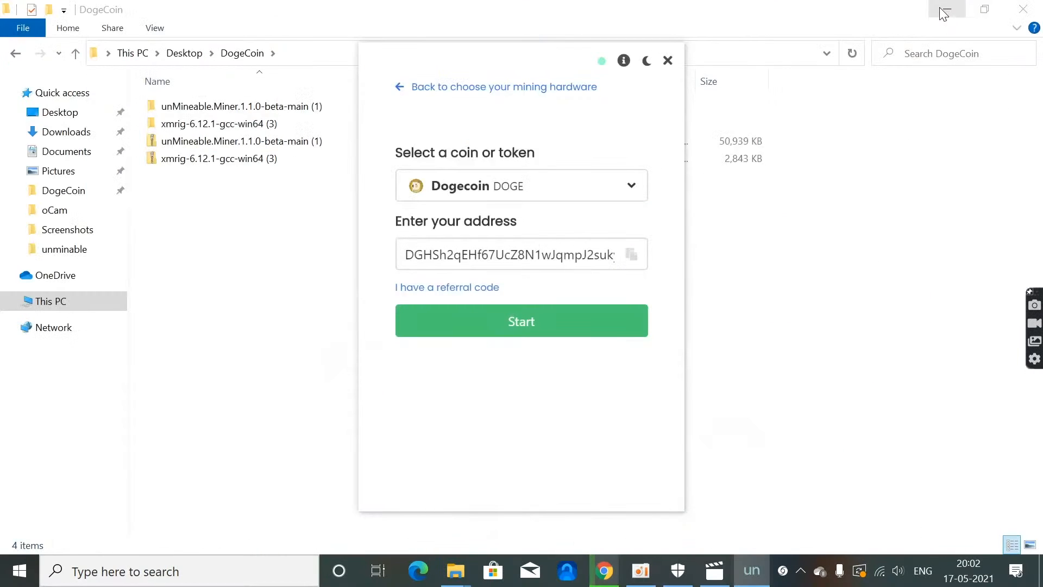
{"action": "left_click", "coordinate": [941, 9]}
{"action": "key", "text": "Return"}
{"action": "left_click", "coordinate": [624, 416]}
{"action": "left_click", "coordinate": [624, 414]}
{"action": "left_click", "coordinate": [623, 415]}
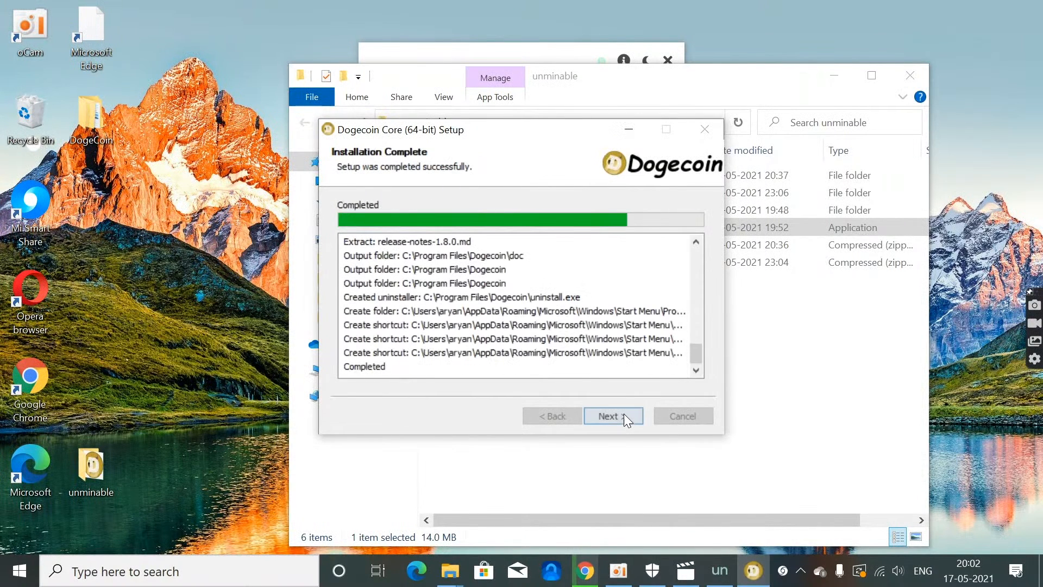
{"action": "left_click", "coordinate": [623, 416]}
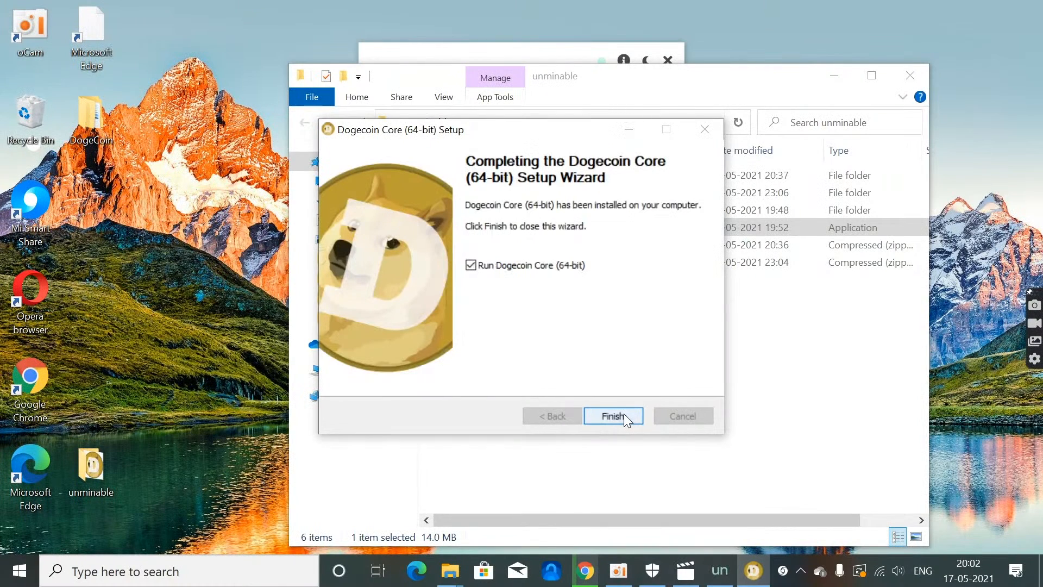
{"action": "left_click", "coordinate": [624, 415]}
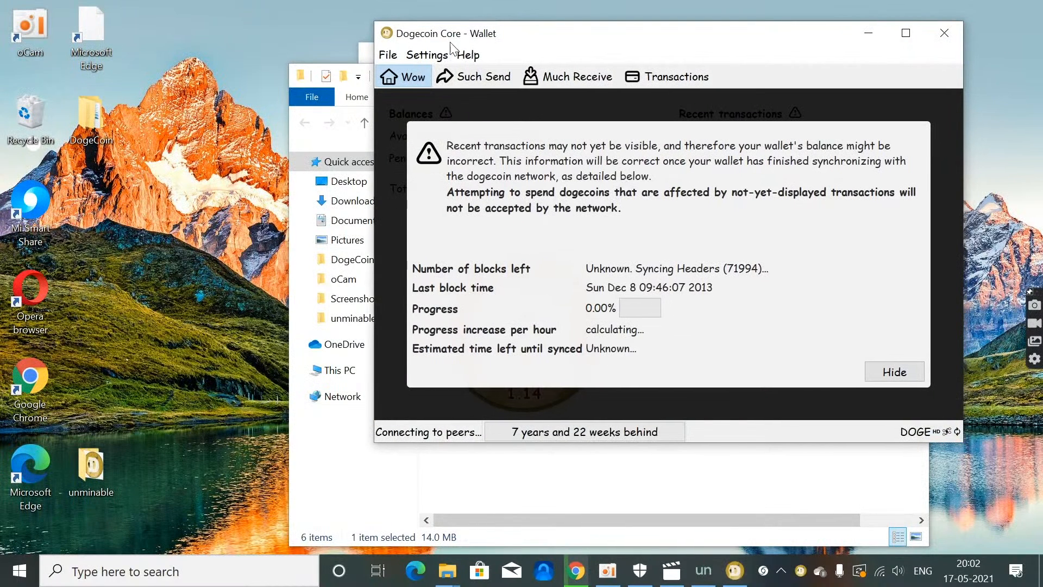
Step: Open the Dogecoin Core wallet's receiving addresses and copy the unlabelled address
{"action": "left_click", "coordinate": [388, 55]}
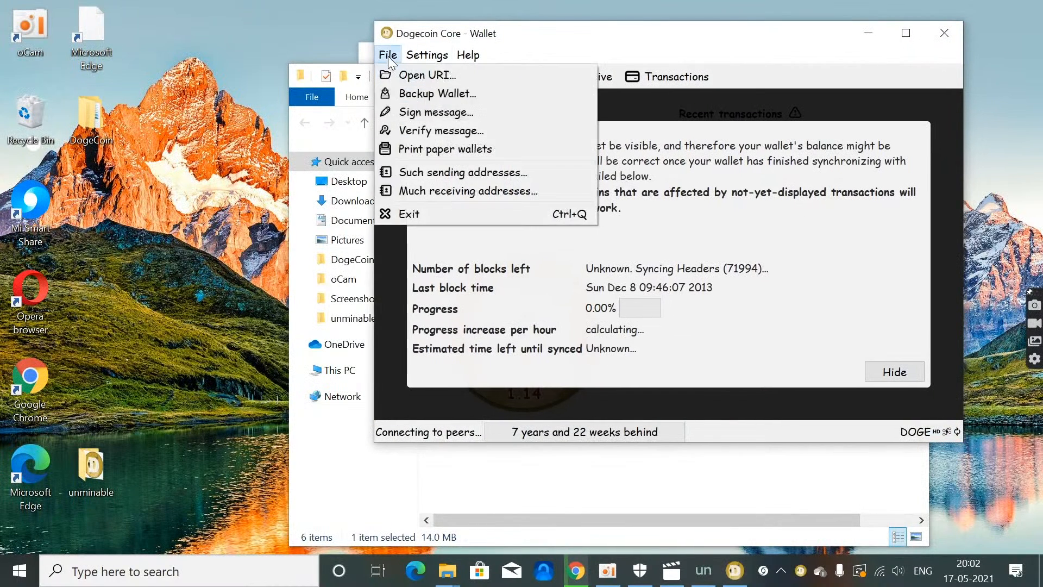
{"action": "left_click", "coordinate": [470, 190]}
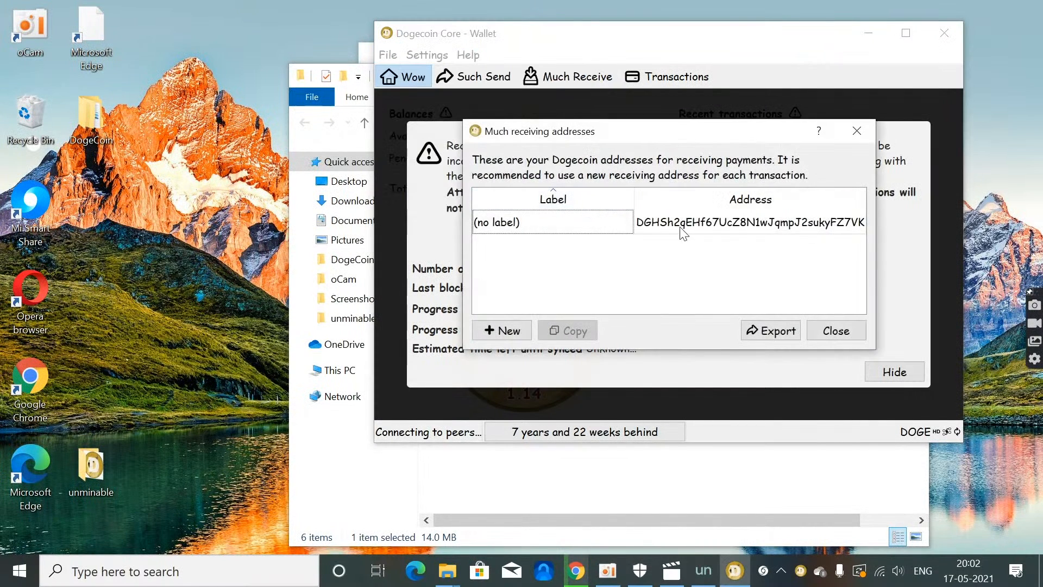
{"action": "left_click", "coordinate": [680, 232]}
{"action": "left_click", "coordinate": [587, 329]}
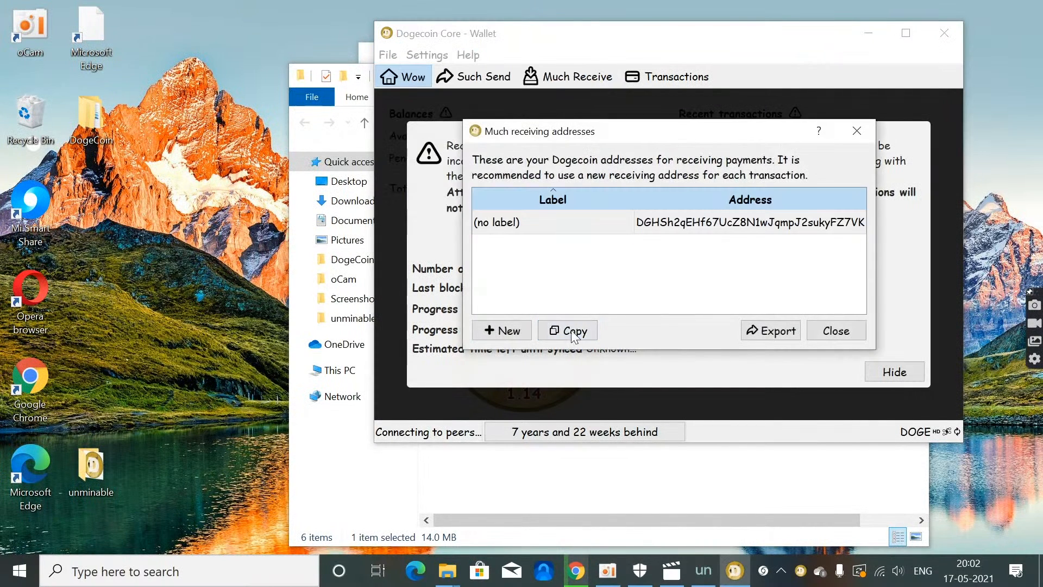
Step: Show the referral code field in the unMineable miner, and look up the DOGE address on unmineable.com in Chrome to select its referral code
{"action": "left_click", "coordinate": [704, 570]}
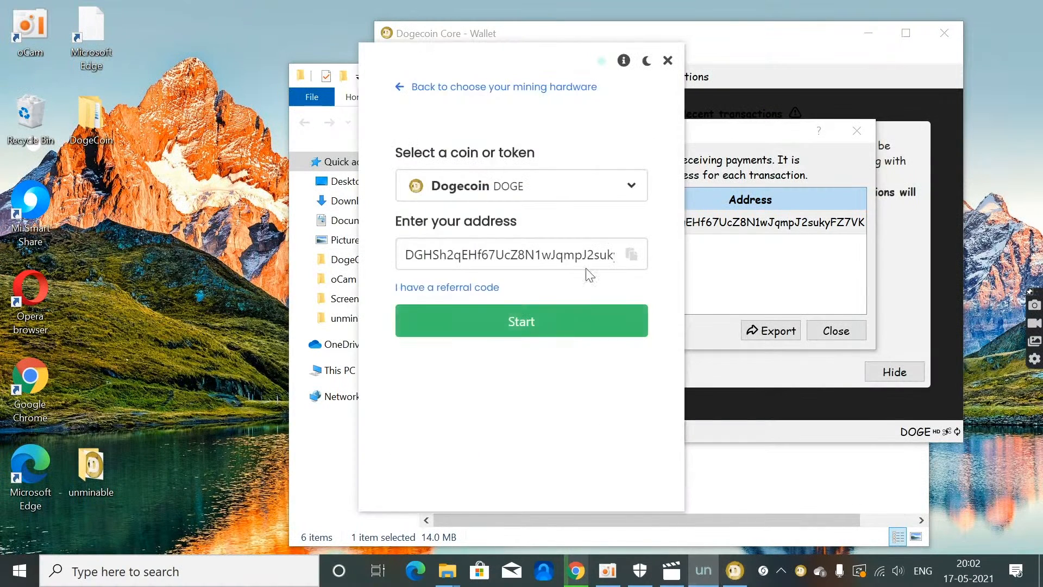
{"action": "left_click", "coordinate": [489, 293]}
{"action": "left_click", "coordinate": [577, 571]}
{"action": "left_click", "coordinate": [368, 12]}
{"action": "scroll", "coordinate": [368, 170], "scroll_direction": "up", "scroll_amount": 5}
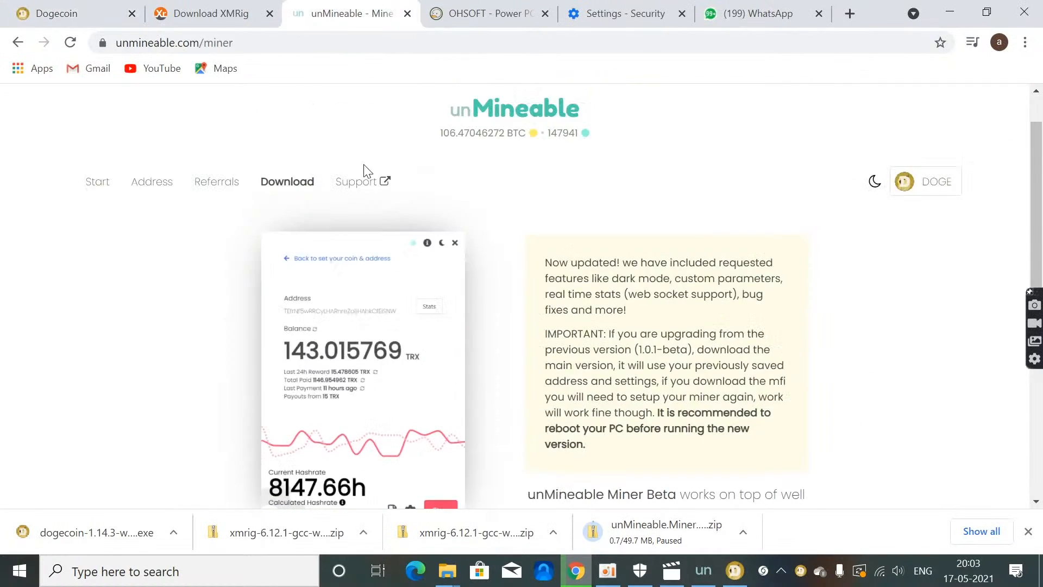
{"action": "left_click", "coordinate": [150, 228]}
{"action": "left_click", "coordinate": [643, 401]}
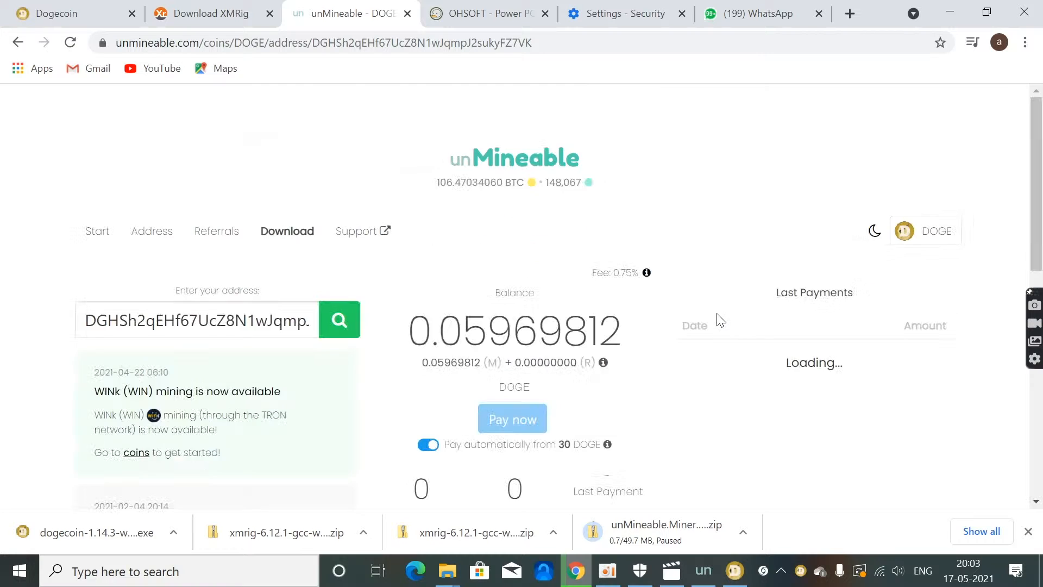
{"action": "scroll", "coordinate": [721, 320], "scroll_direction": "down", "scroll_amount": 7}
{"action": "left_click_drag", "start_coordinate": [491, 178], "coordinate": [395, 182]}
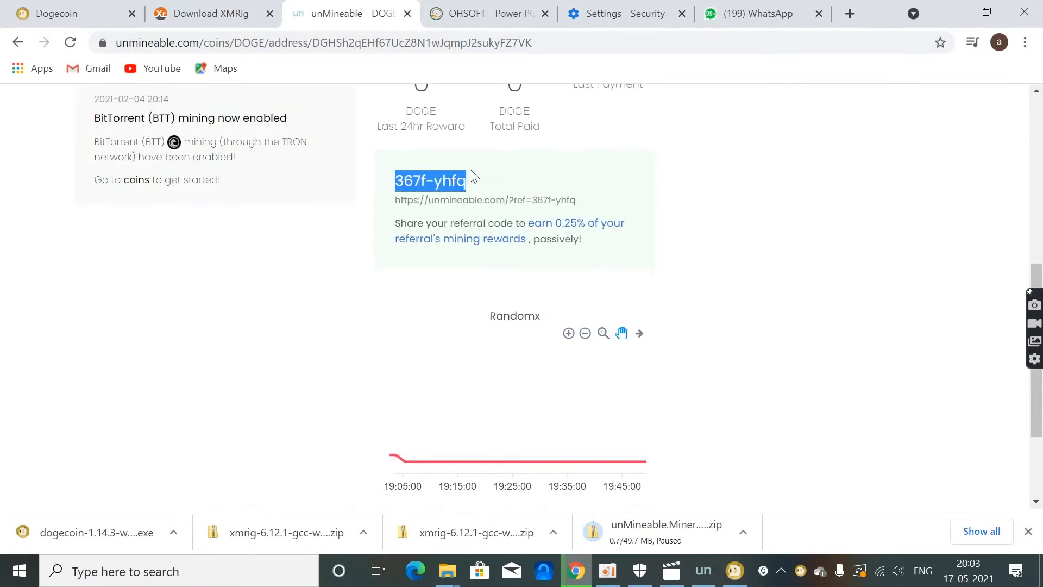
Step: Return to the unMineable miner and start mining Dogecoin with the wallet address and referral code filled in
{"action": "left_click", "coordinate": [734, 570]}
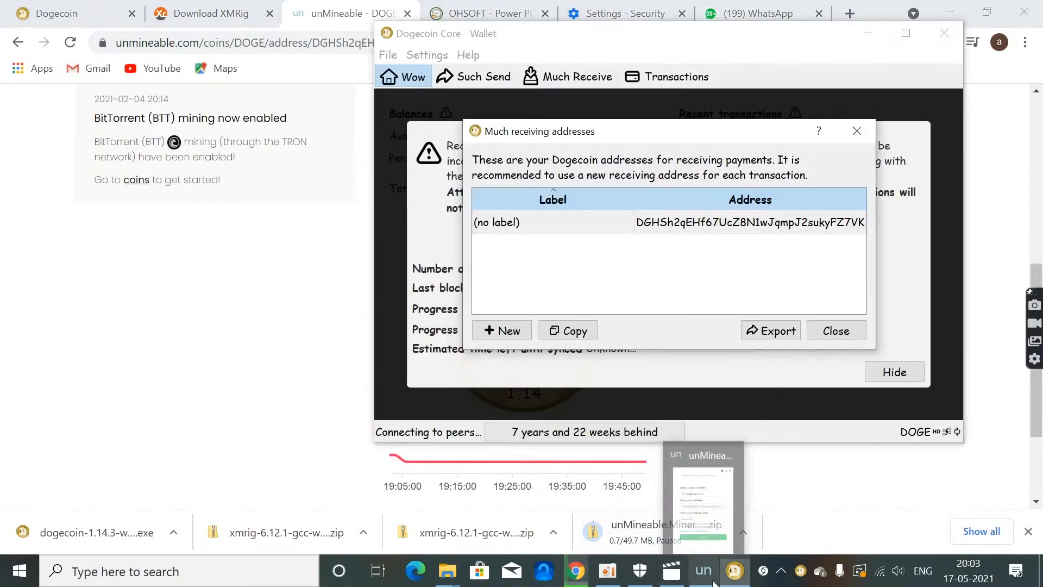
{"action": "left_click", "coordinate": [706, 572]}
{"action": "left_click", "coordinate": [328, 333]}
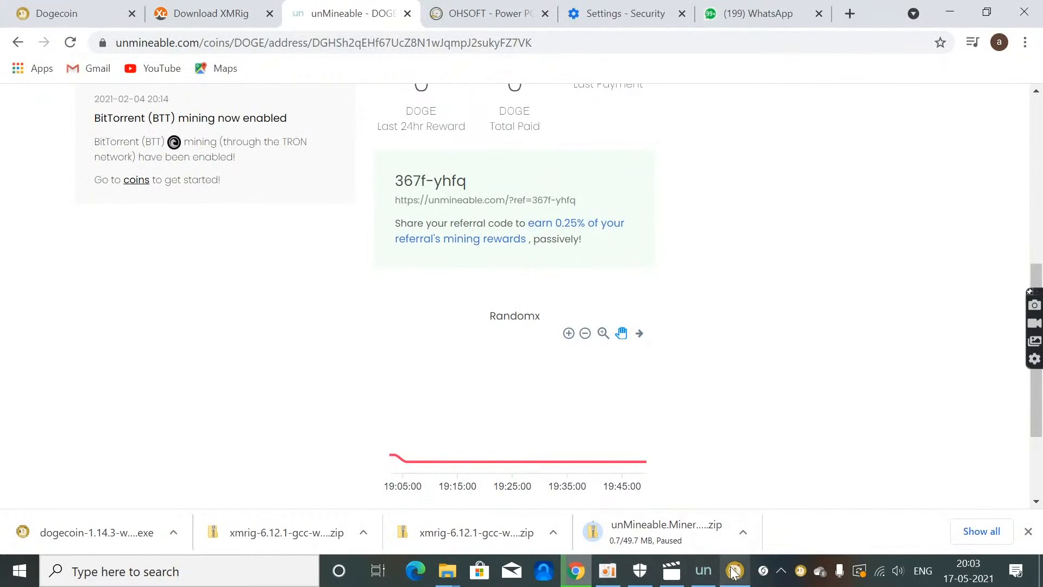
{"action": "mouse_move", "coordinate": [733, 571]}
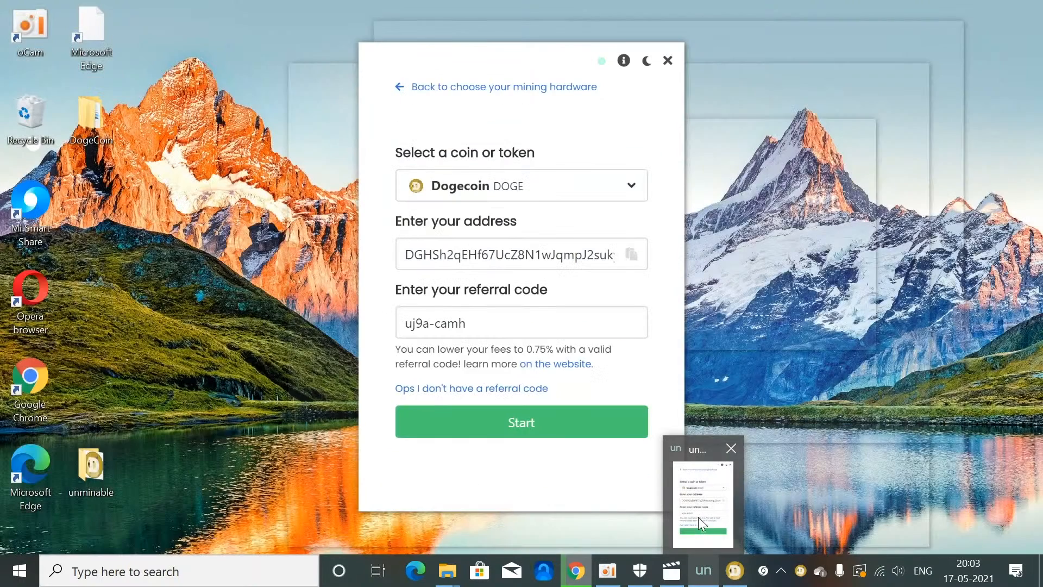
{"action": "left_click", "coordinate": [699, 517]}
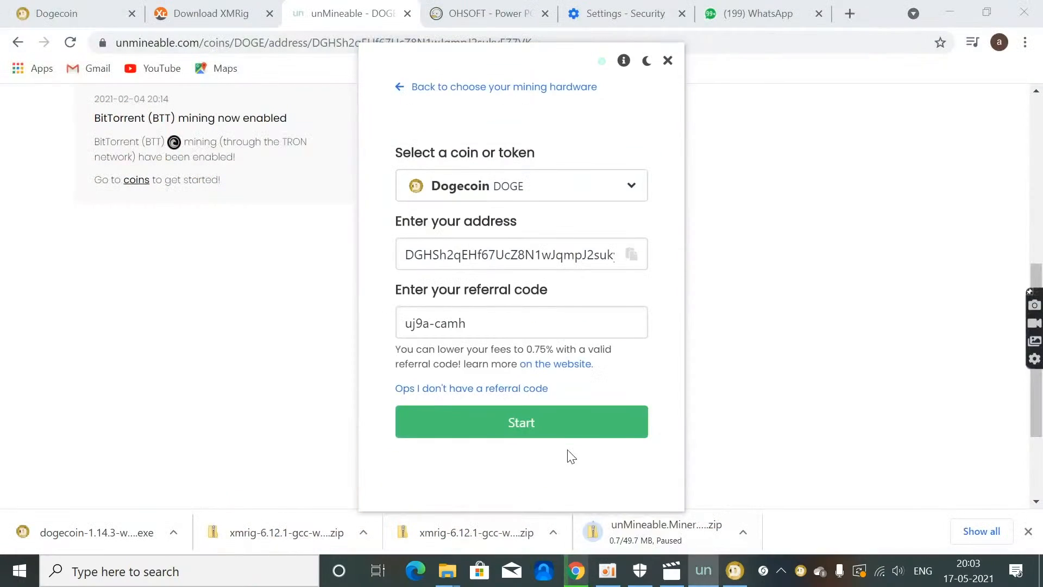
{"action": "left_click", "coordinate": [563, 429]}
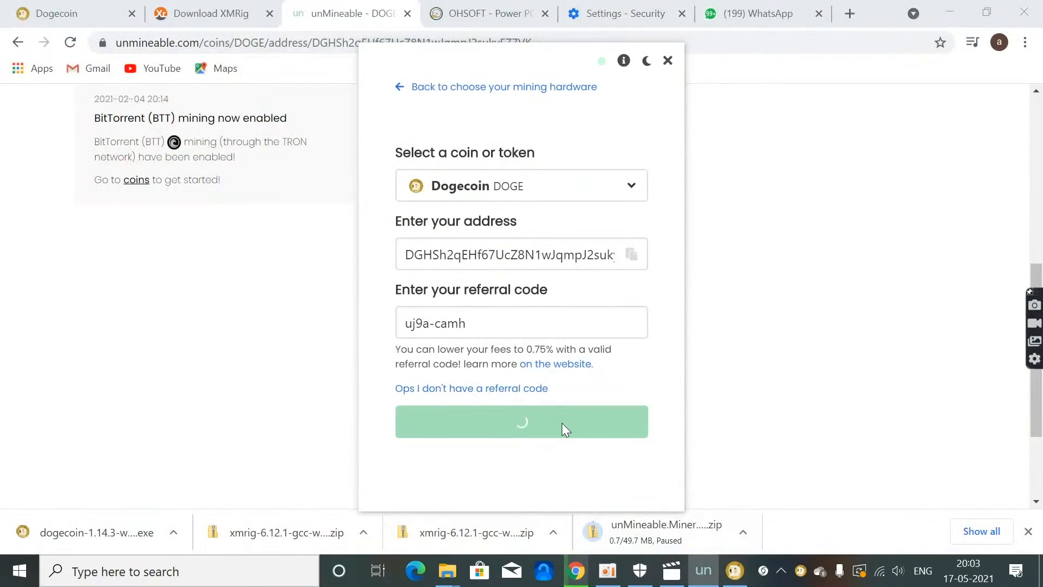